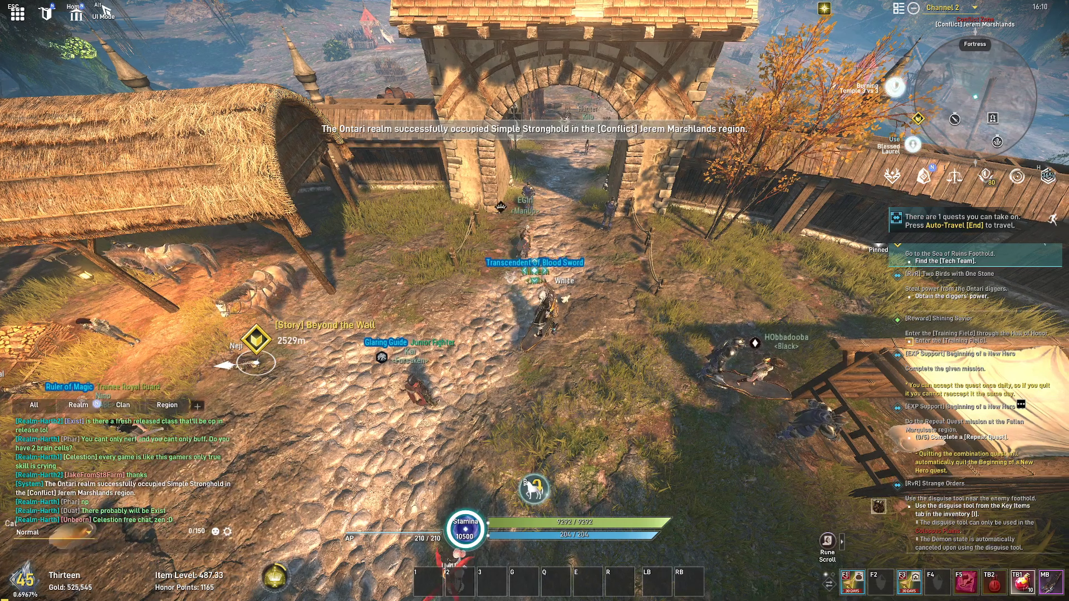
Step: Open the game's graphics settings, set the Framerate Limit to Unlimited and apply the change
{"action": "key", "text": "Escape"}
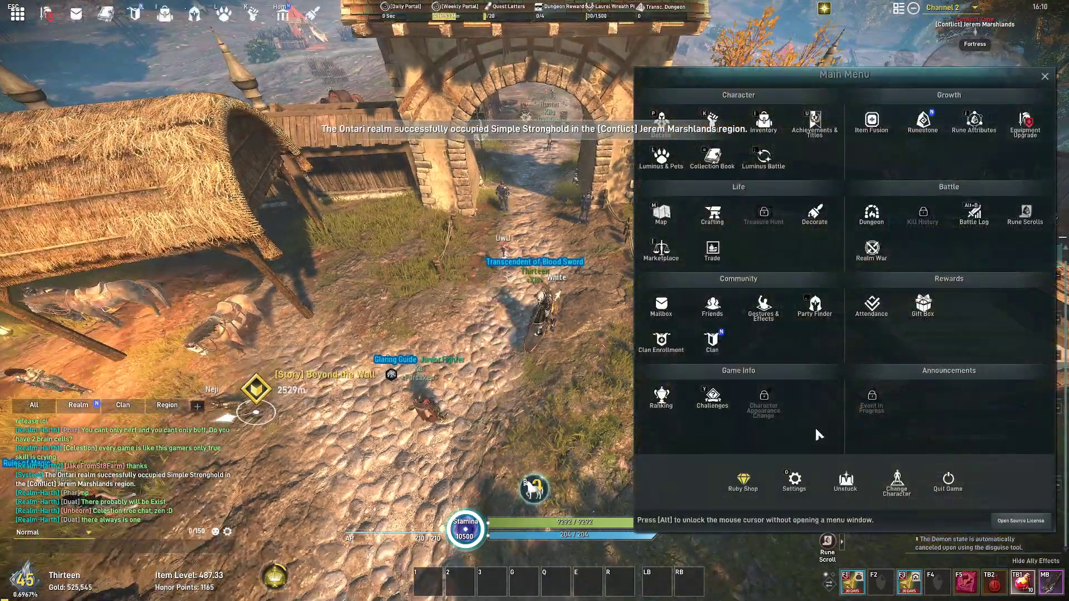
{"action": "left_click", "coordinate": [794, 479]}
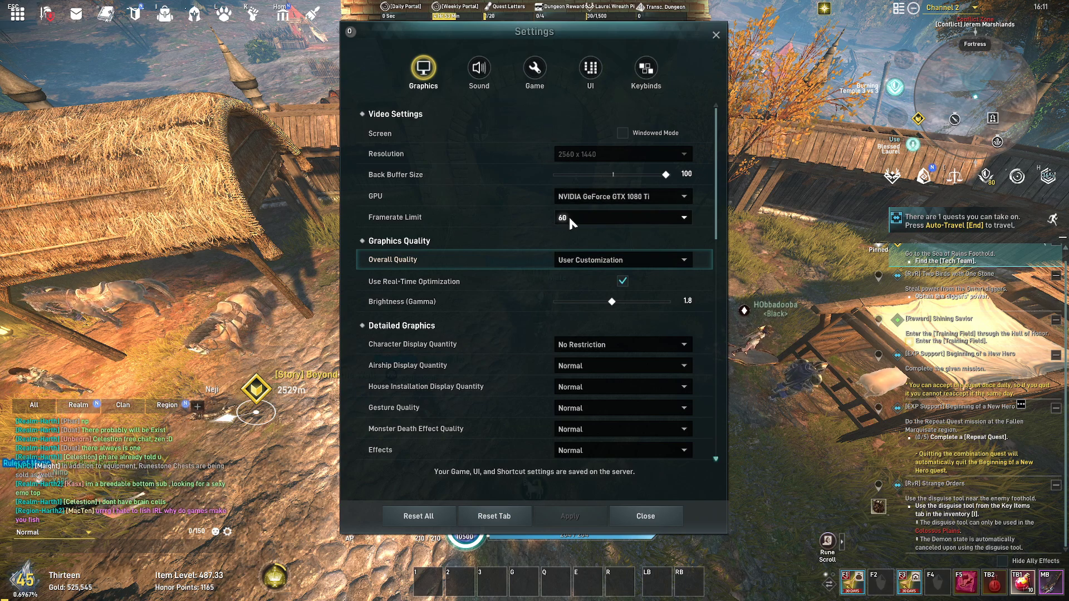
{"action": "left_click", "coordinate": [583, 214]}
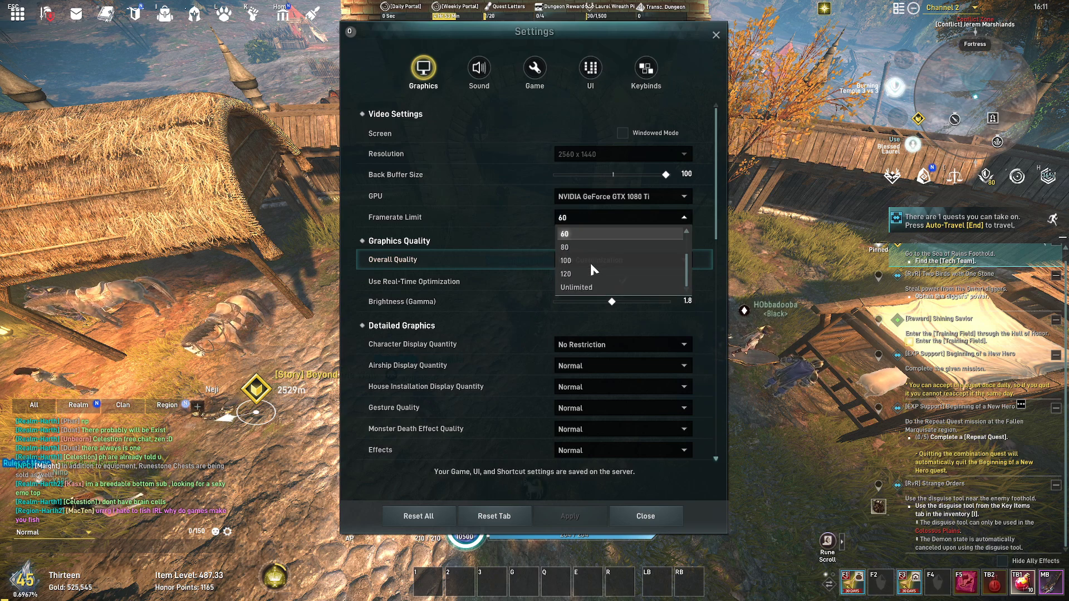
{"action": "left_click", "coordinate": [585, 287]}
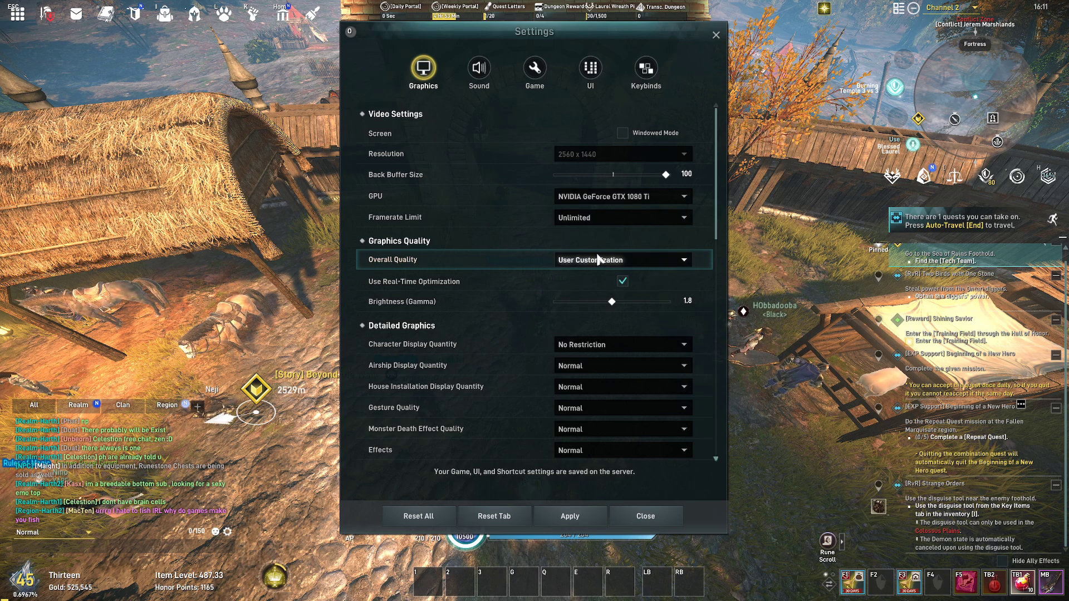
{"action": "left_click", "coordinate": [596, 522]}
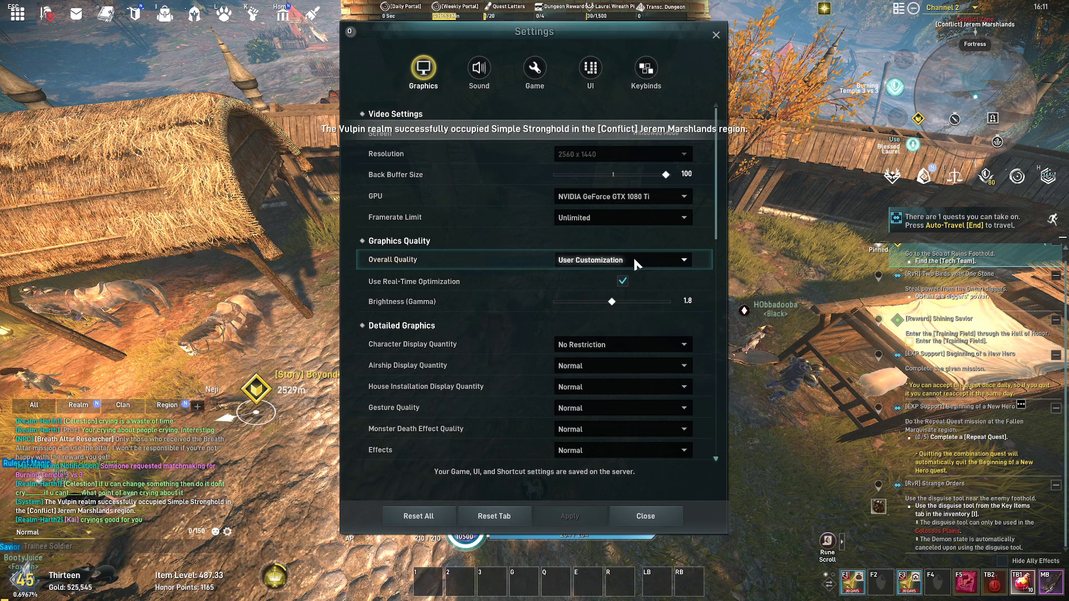
Step: Review the Detailed Graphics options from Character Display Quantity through Real-Time Shadow Quality, including the available Effects levels
{"action": "scroll", "coordinate": [610, 243], "scroll_direction": "down", "scroll_amount": 3}
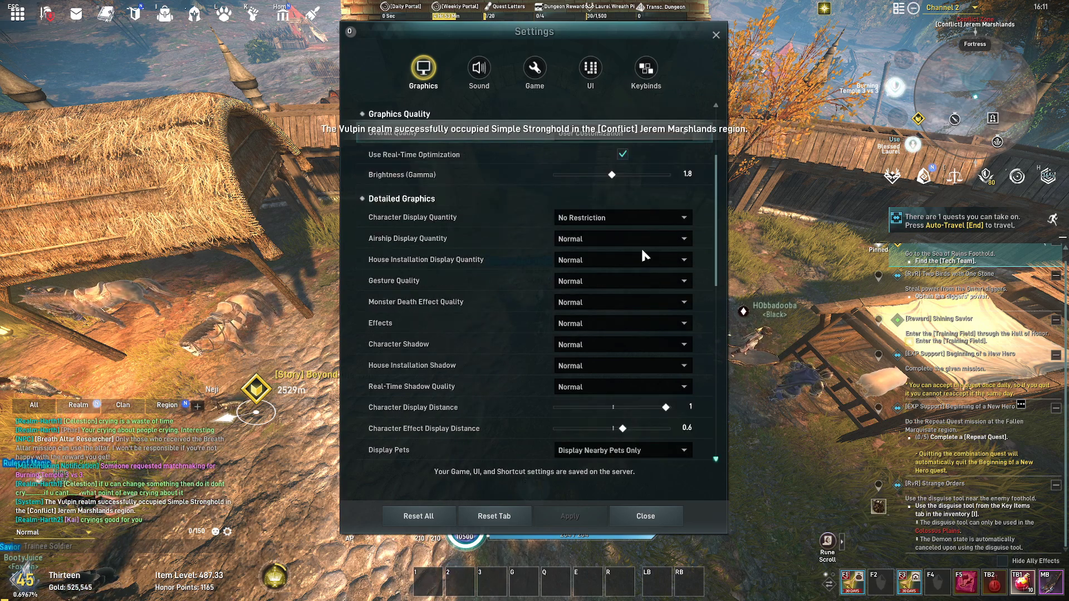
{"action": "scroll", "coordinate": [626, 364], "scroll_direction": "down", "scroll_amount": 2}
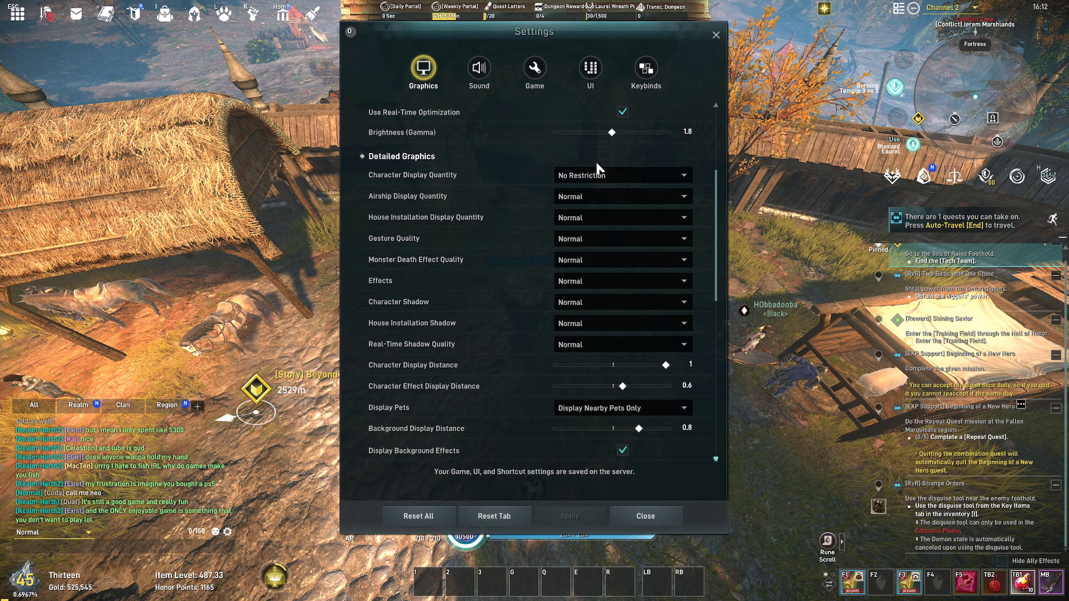
{"action": "scroll", "coordinate": [593, 188], "scroll_direction": "down", "scroll_amount": 1}
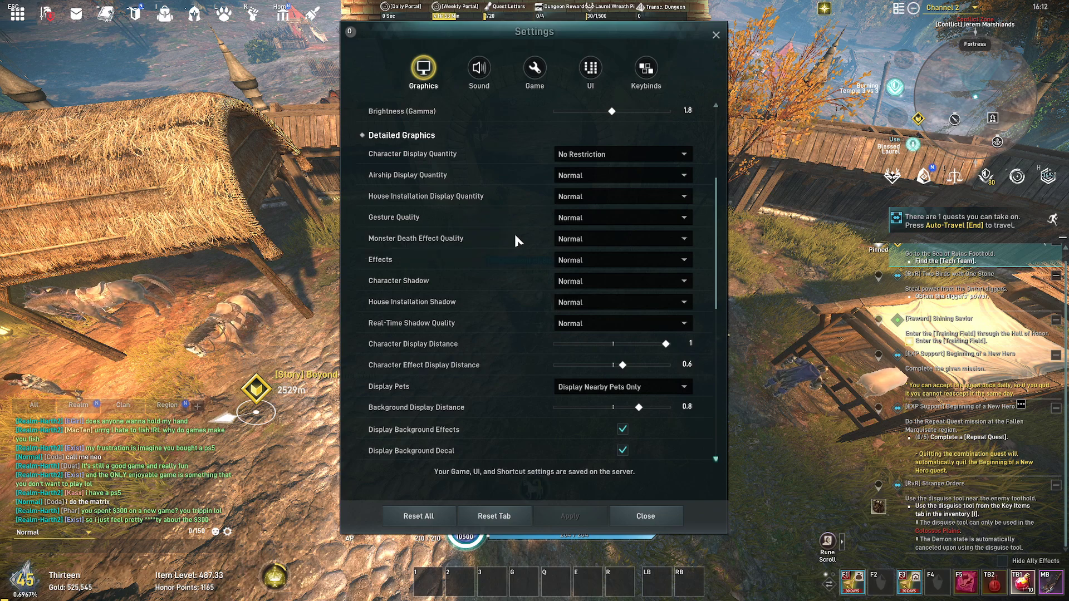
{"action": "scroll", "coordinate": [512, 232], "scroll_direction": "down", "scroll_amount": 1}
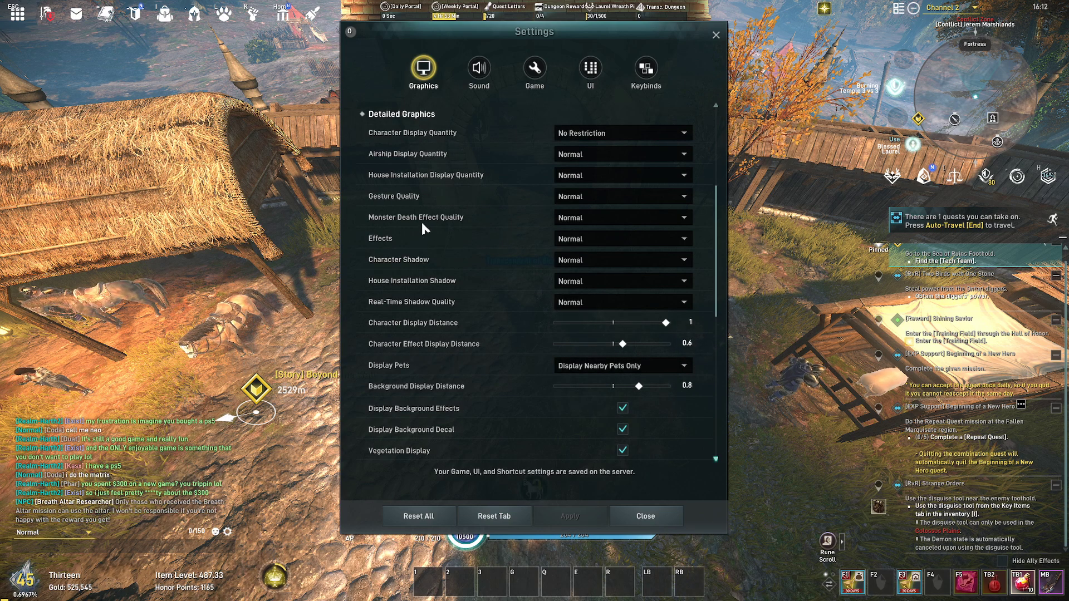
{"action": "scroll", "coordinate": [434, 229], "scroll_direction": "down", "scroll_amount": 2}
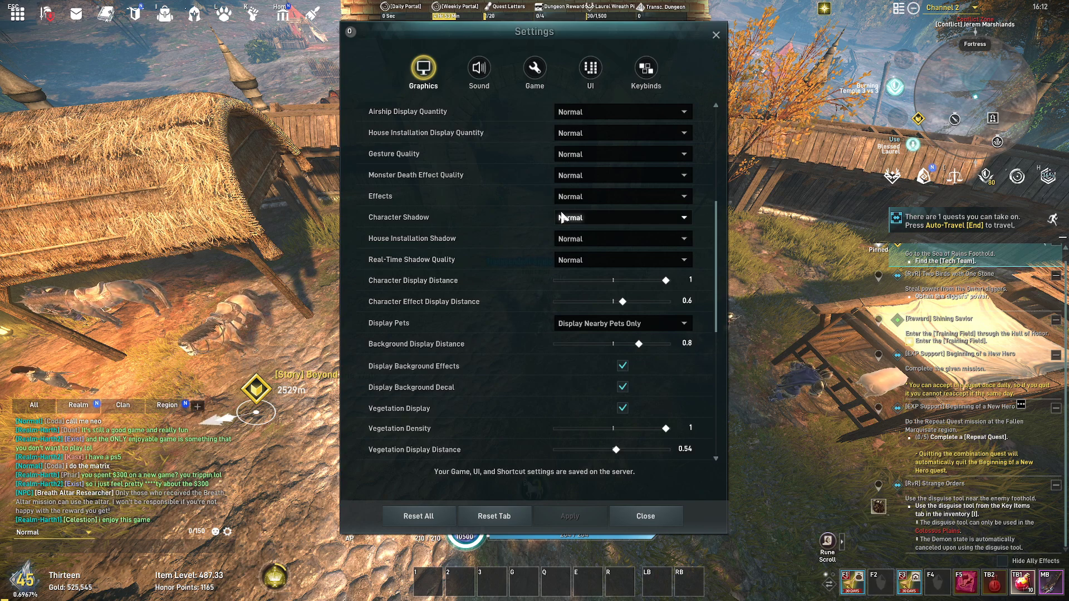
{"action": "left_click", "coordinate": [581, 193]}
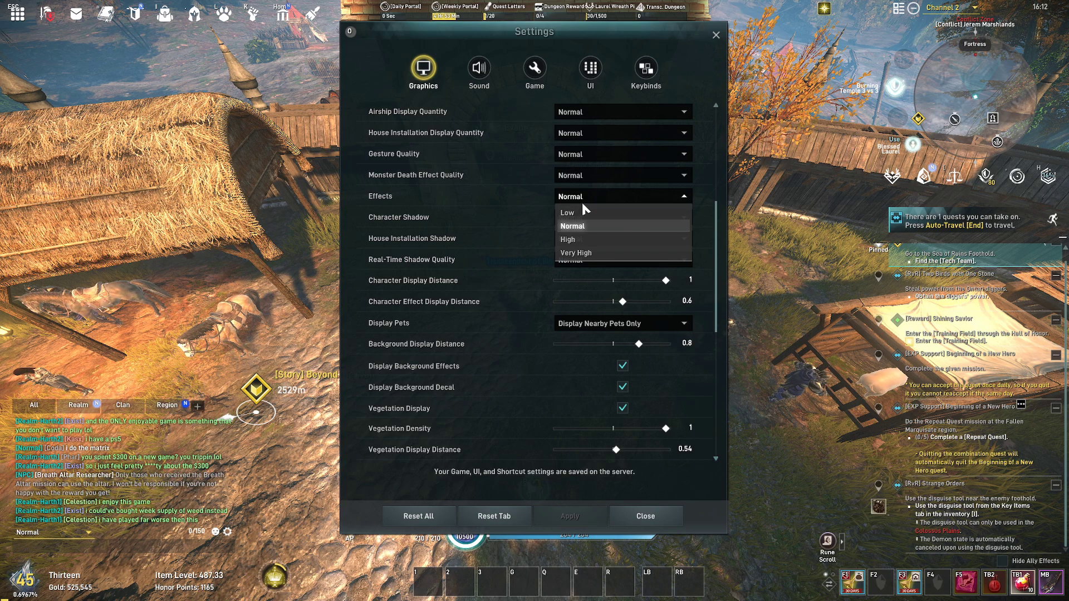
{"action": "left_click", "coordinate": [580, 196]}
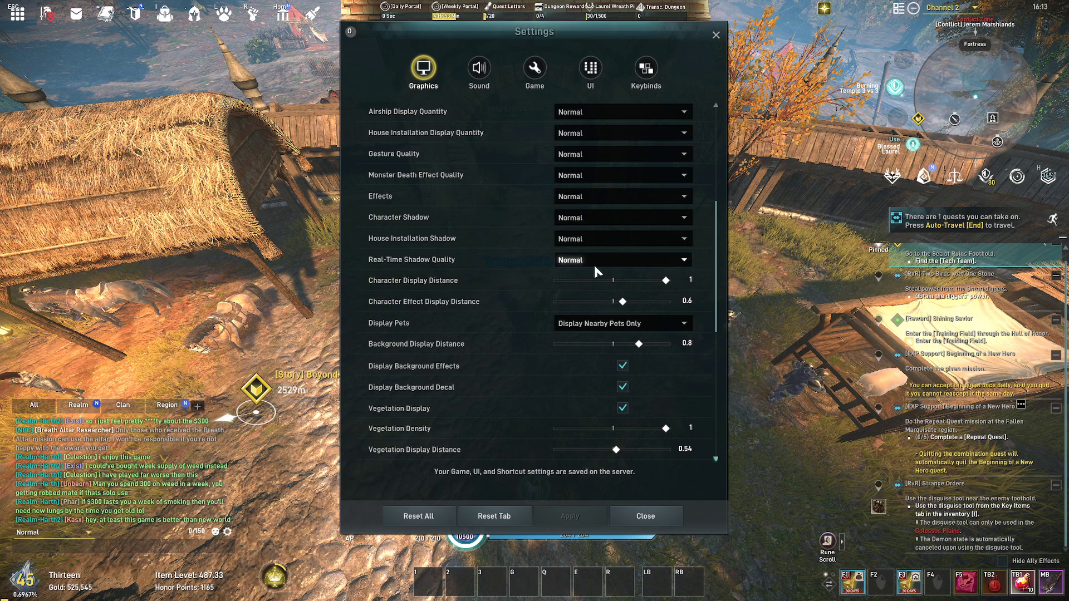
{"action": "mouse_move", "coordinate": [433, 256]}
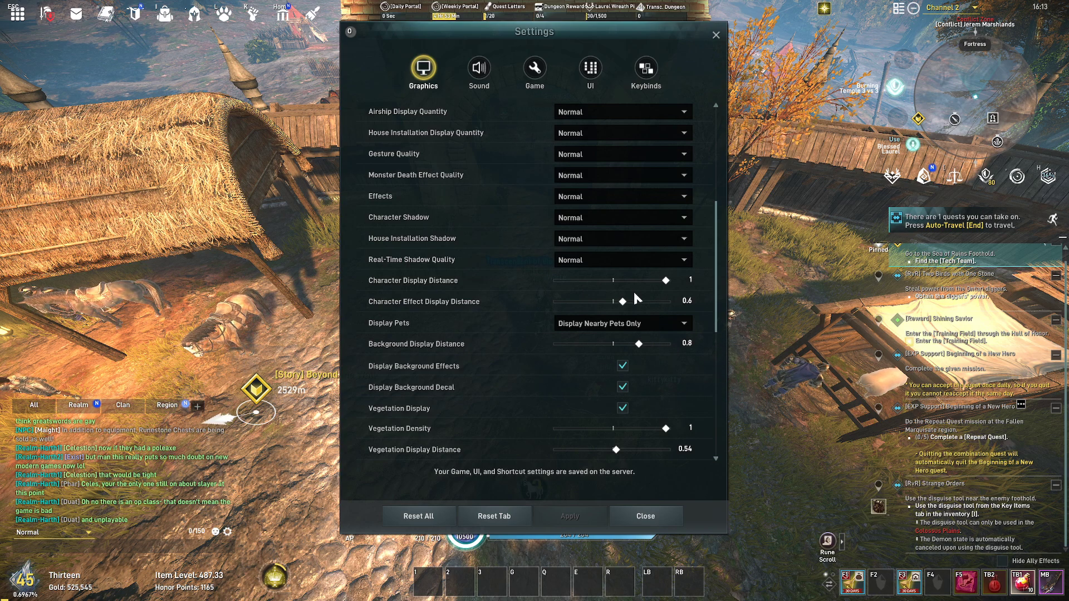
Step: Examine the graphics settings for character and background display distance, pets, background effects and vegetation
{"action": "scroll", "coordinate": [636, 314], "scroll_direction": "down", "scroll_amount": 1}
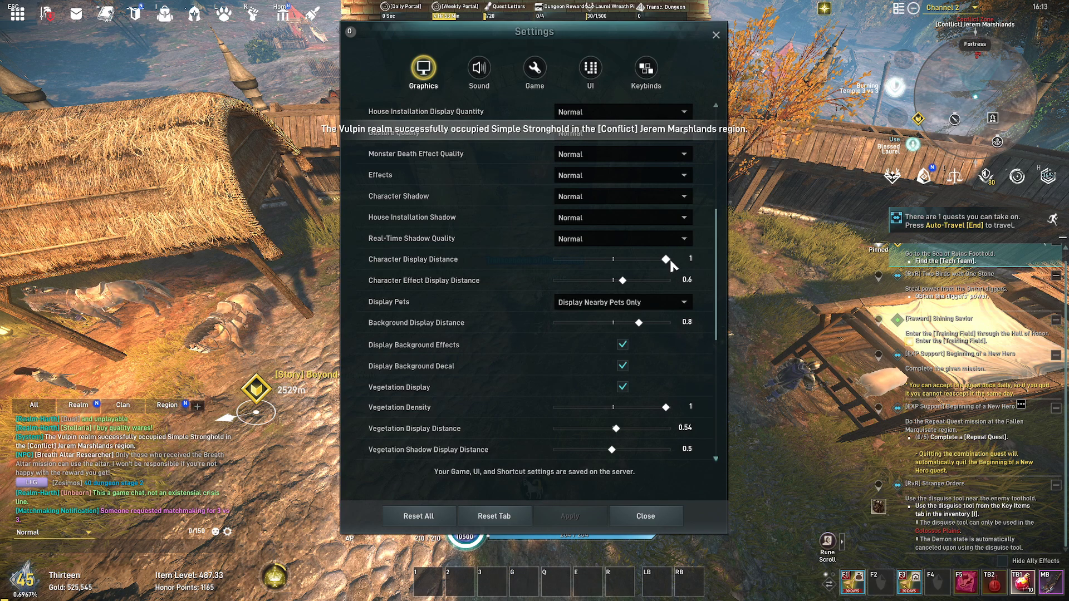
{"action": "scroll", "coordinate": [670, 258], "scroll_direction": "down", "scroll_amount": 1}
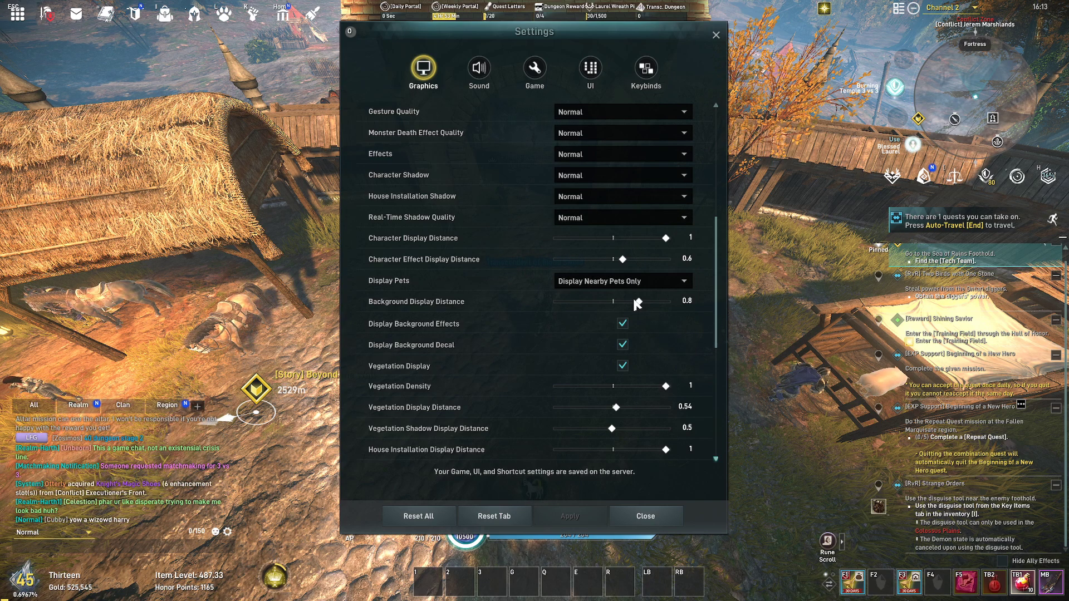
{"action": "scroll", "coordinate": [635, 299], "scroll_direction": "down", "scroll_amount": 4}
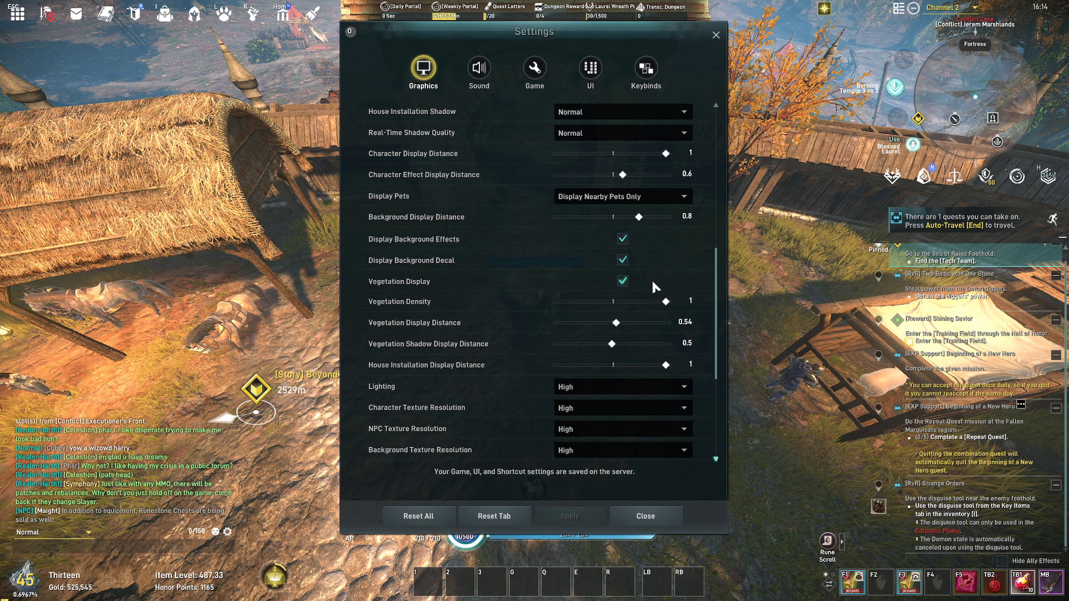
{"action": "scroll", "coordinate": [653, 283], "scroll_direction": "down", "scroll_amount": 1}
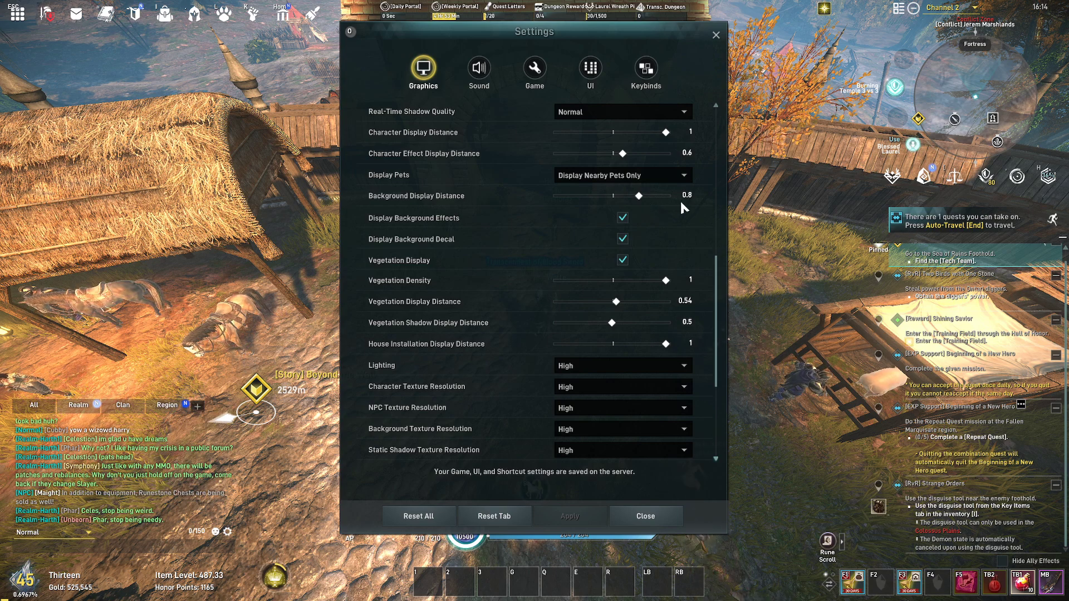
{"action": "scroll", "coordinate": [680, 199], "scroll_direction": "down", "scroll_amount": 1}
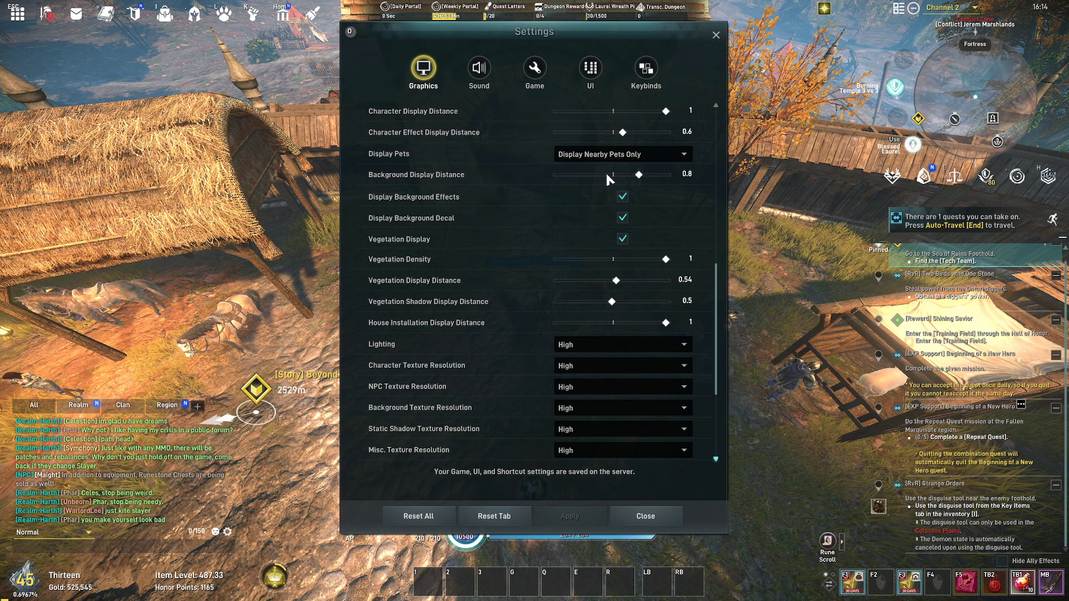
{"action": "scroll", "coordinate": [606, 173], "scroll_direction": "down", "scroll_amount": 1}
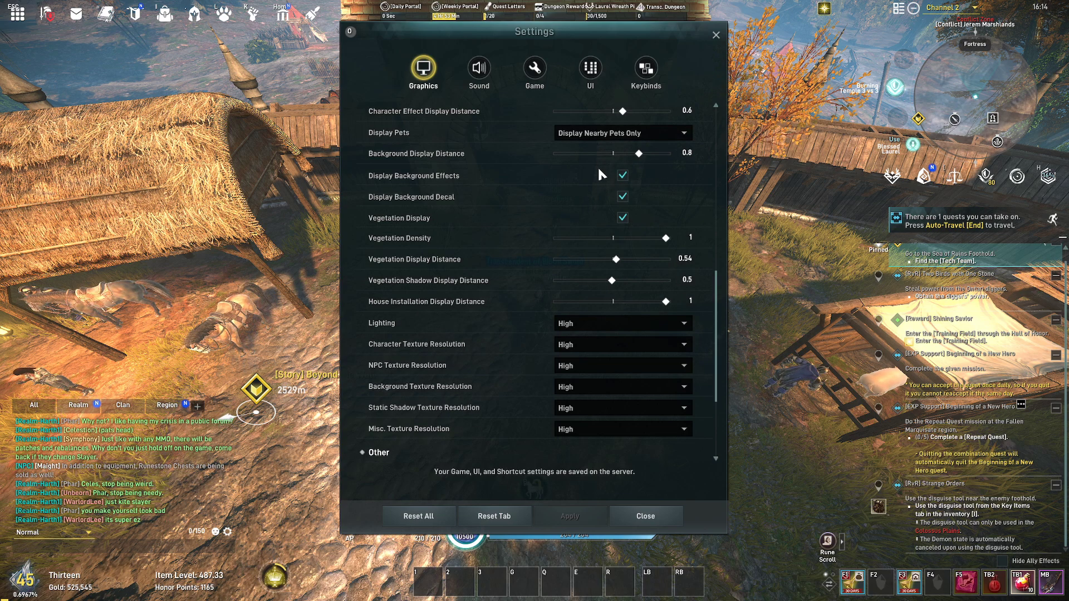
{"action": "scroll", "coordinate": [597, 168], "scroll_direction": "down", "scroll_amount": 2}
{"action": "scroll", "coordinate": [590, 182], "scroll_direction": "up", "scroll_amount": 1}
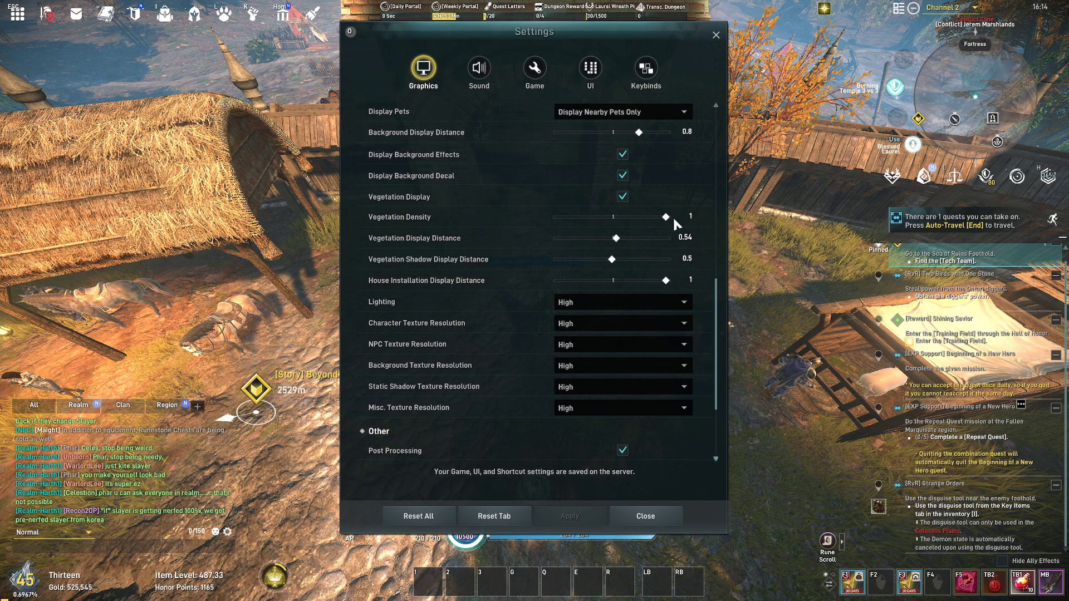
{"action": "scroll", "coordinate": [673, 216], "scroll_direction": "down", "scroll_amount": 1}
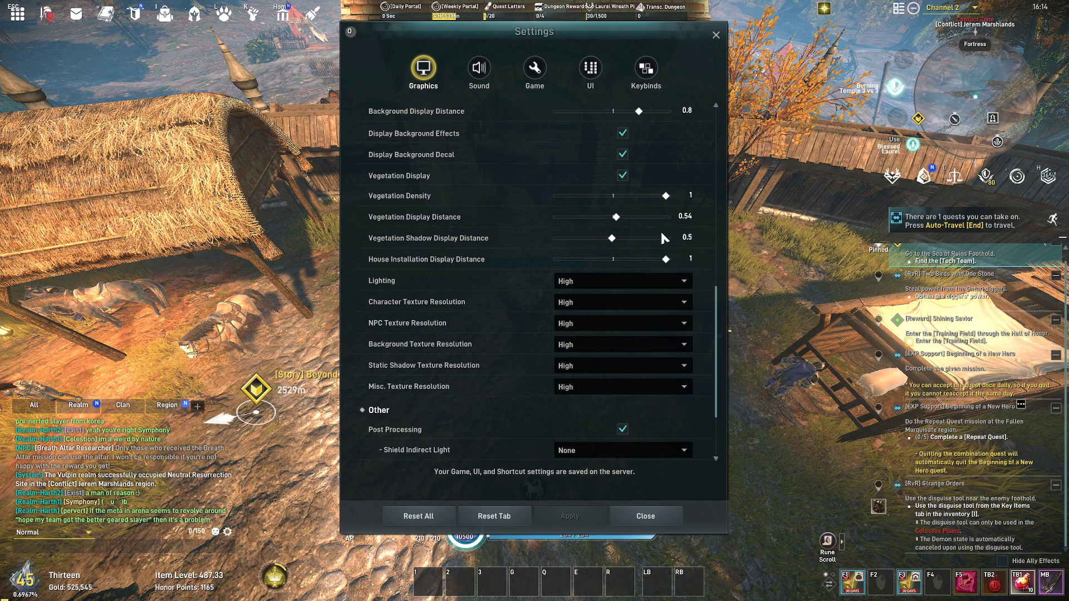
Step: Examine the lighting, texture resolution and post-processing settings, including the choices for Shield Indirect Light and Anti-Aliasing
{"action": "scroll", "coordinate": [661, 238], "scroll_direction": "down", "scroll_amount": 3}
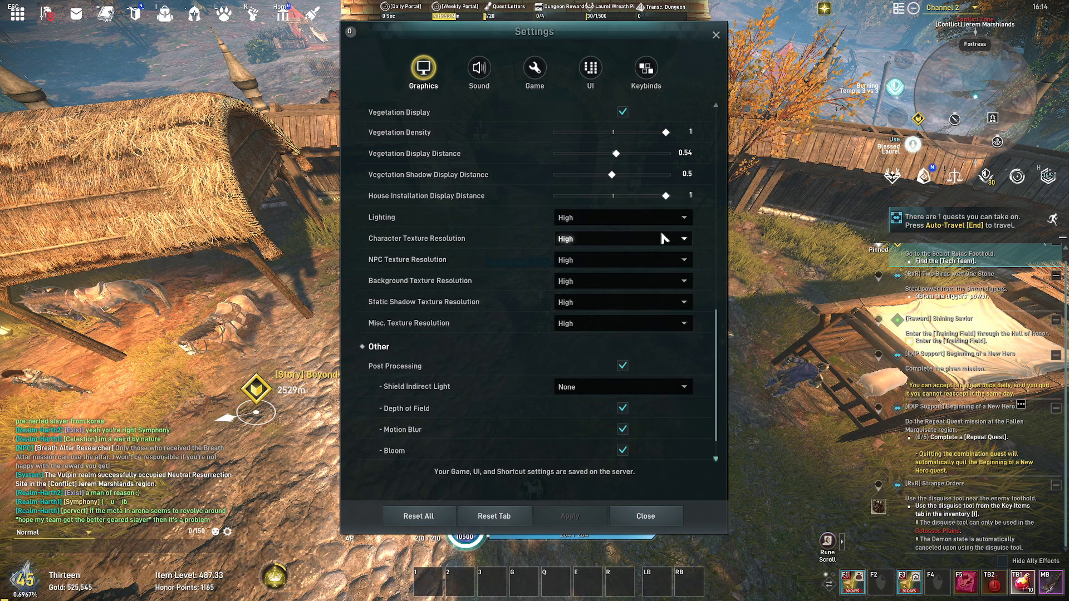
{"action": "scroll", "coordinate": [662, 234], "scroll_direction": "down", "scroll_amount": 1}
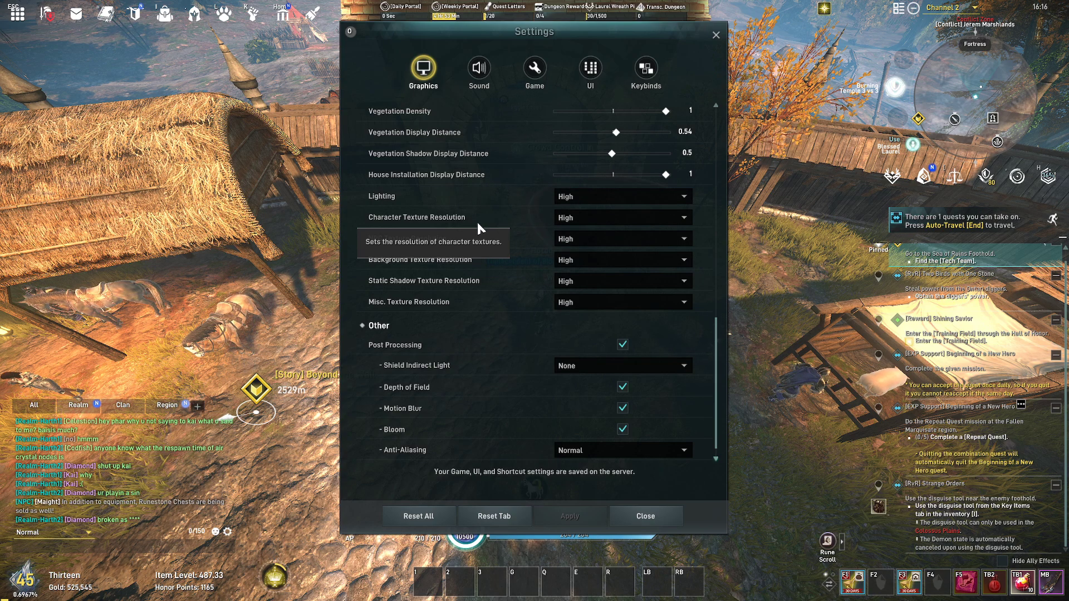
{"action": "scroll", "coordinate": [449, 229], "scroll_direction": "down", "scroll_amount": 1}
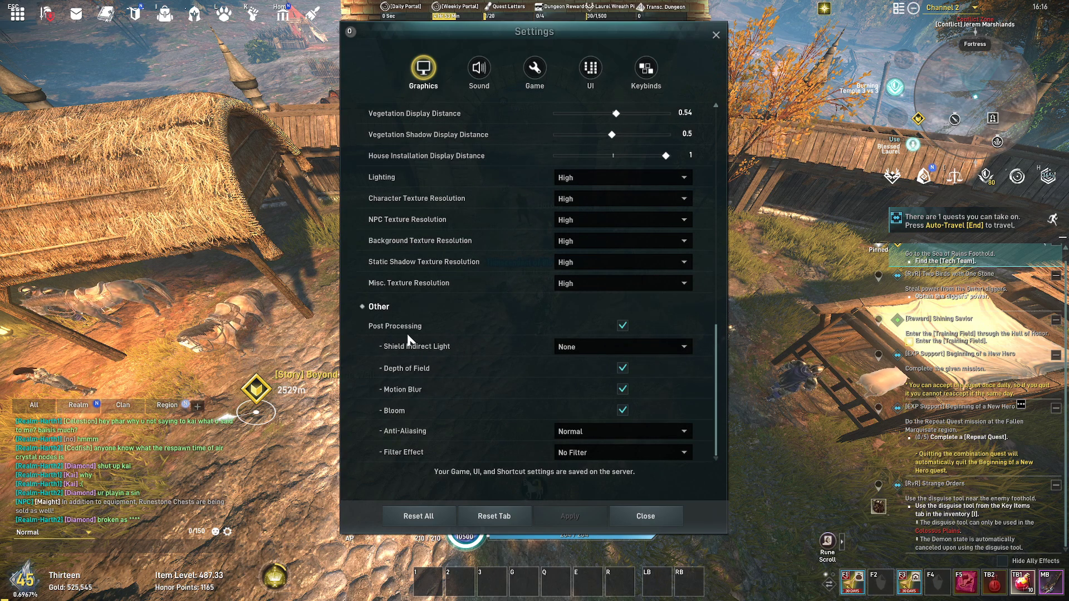
{"action": "left_click", "coordinate": [589, 345]}
{"action": "left_click", "coordinate": [576, 356]}
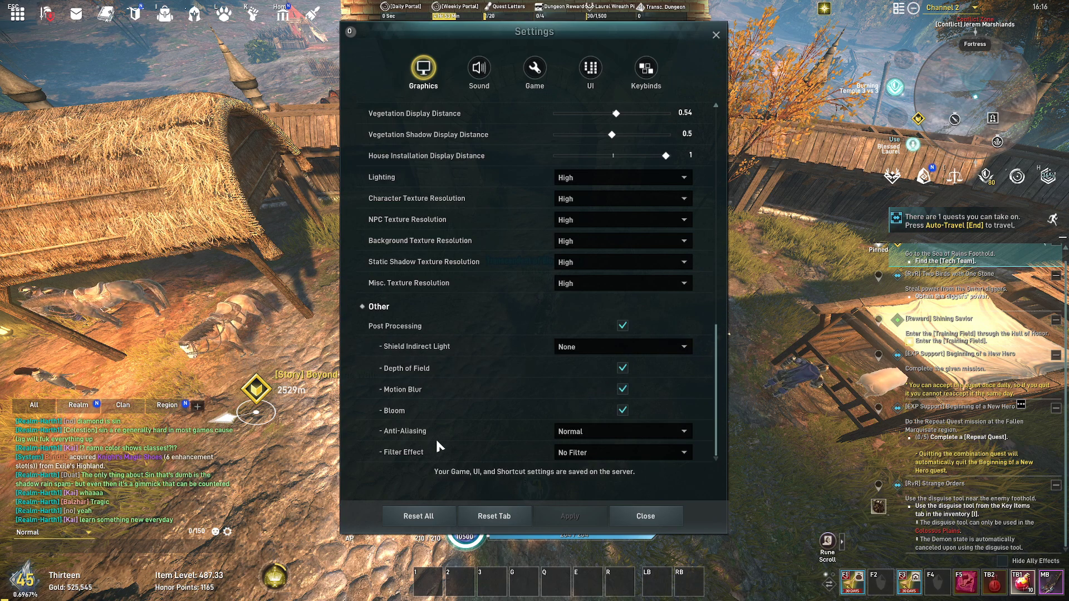
{"action": "left_click", "coordinate": [599, 430]}
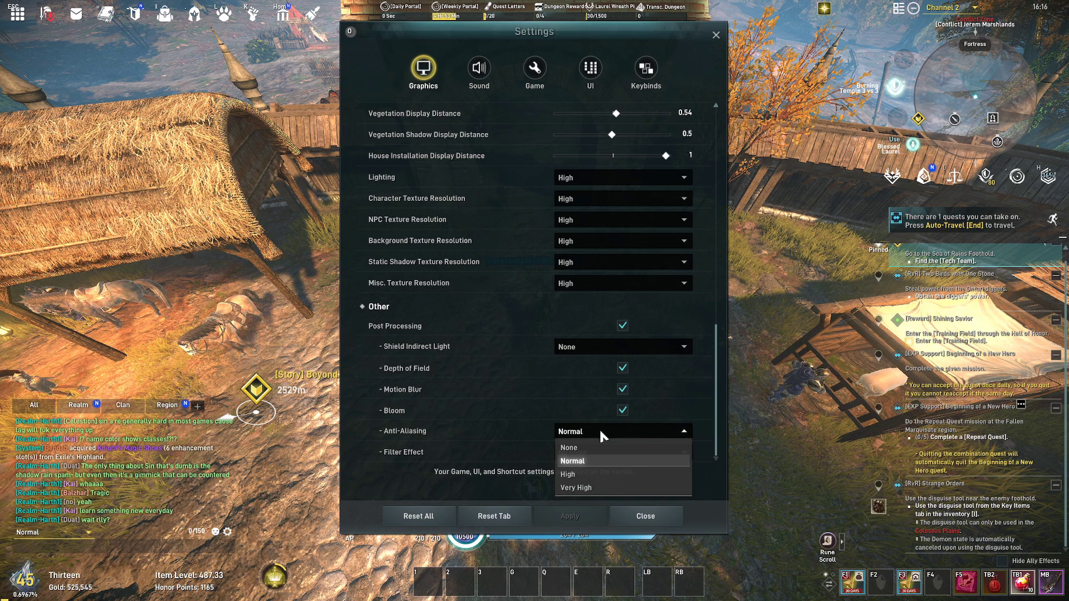
{"action": "left_click", "coordinate": [600, 432]}
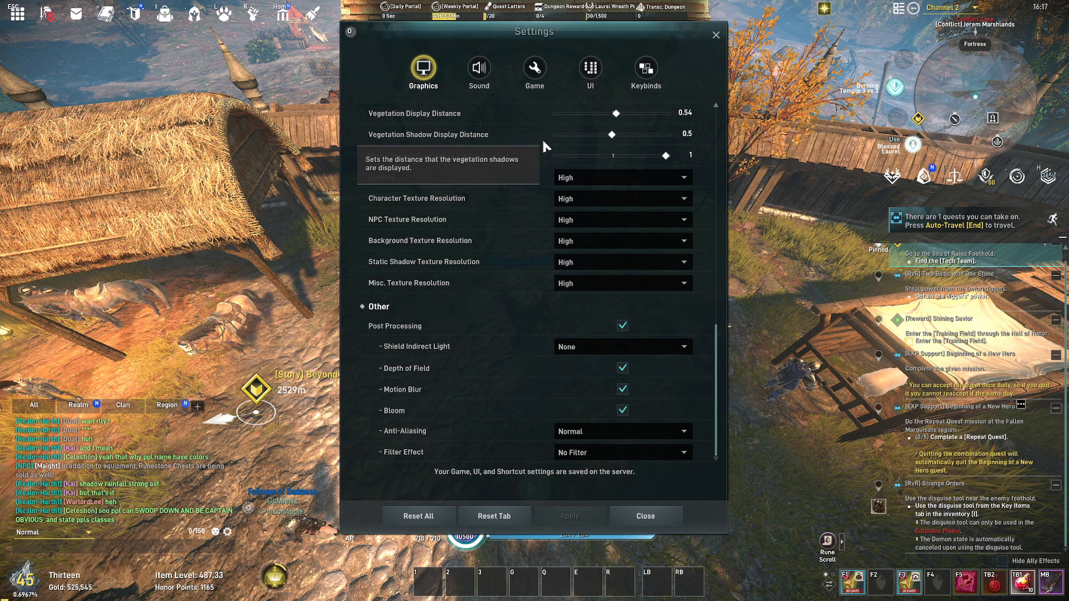
Step: Review all the sound settings, from the overall volume through effects, voice and UI to Mute When Inactive
{"action": "left_click", "coordinate": [491, 81]}
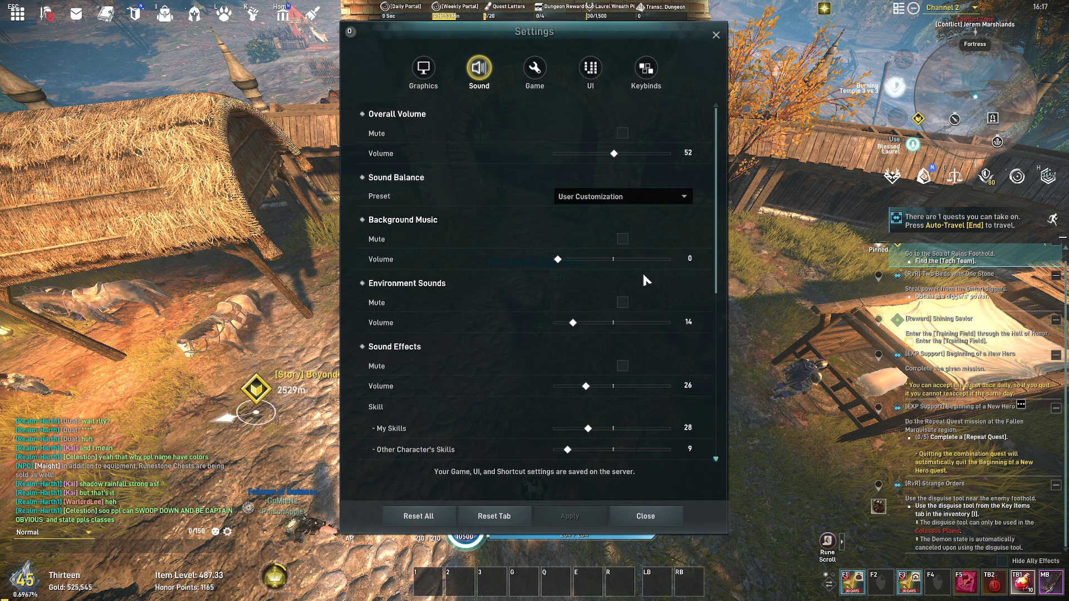
{"action": "scroll", "coordinate": [643, 275], "scroll_direction": "down", "scroll_amount": 1}
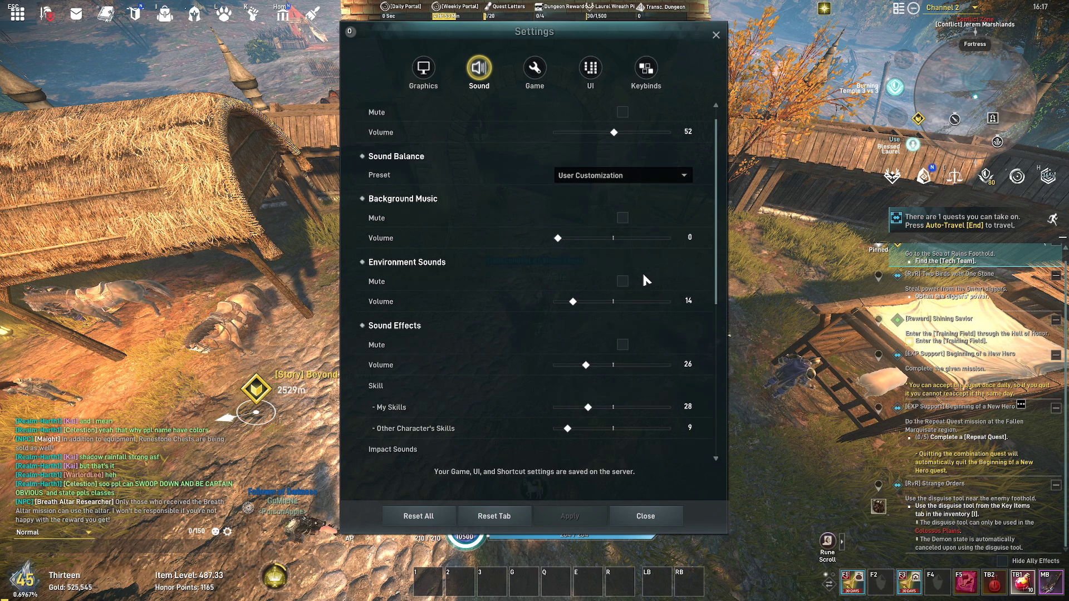
{"action": "scroll", "coordinate": [642, 276], "scroll_direction": "down", "scroll_amount": 6}
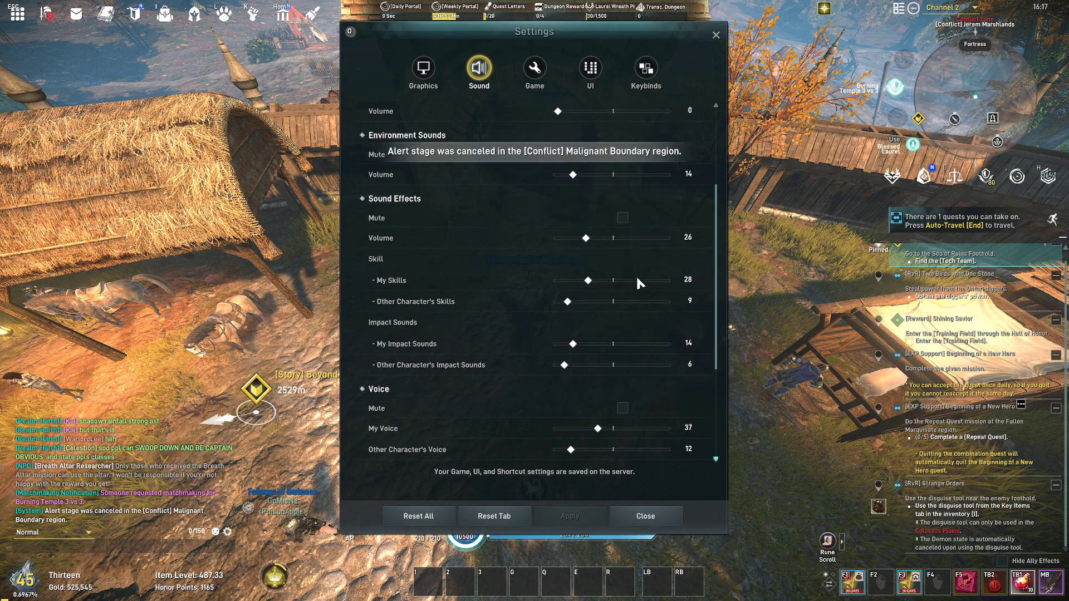
{"action": "scroll", "coordinate": [637, 279], "scroll_direction": "down", "scroll_amount": 6}
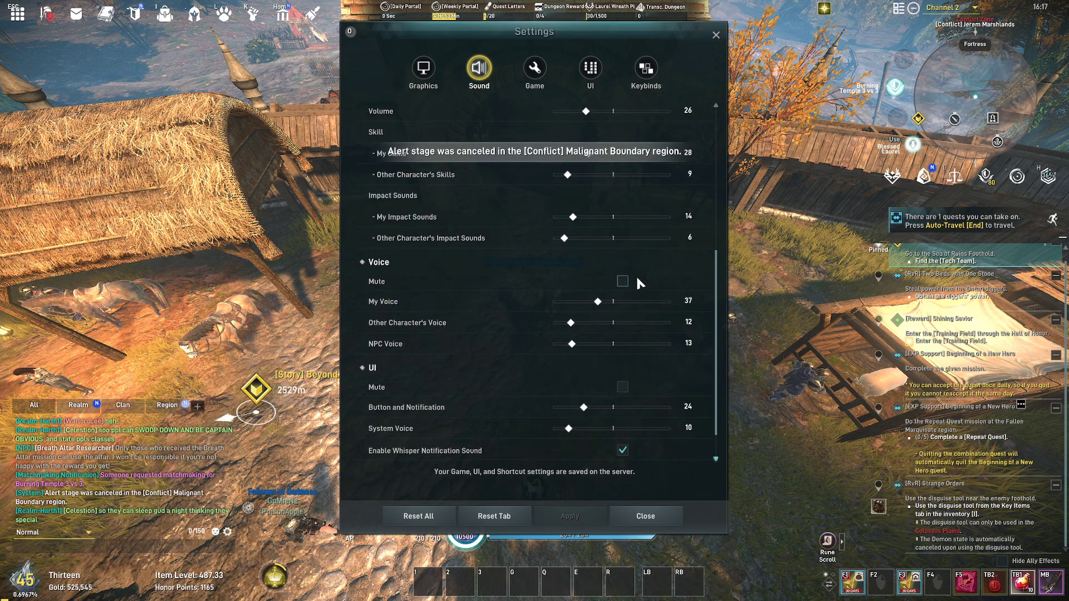
{"action": "scroll", "coordinate": [637, 280], "scroll_direction": "down", "scroll_amount": 2}
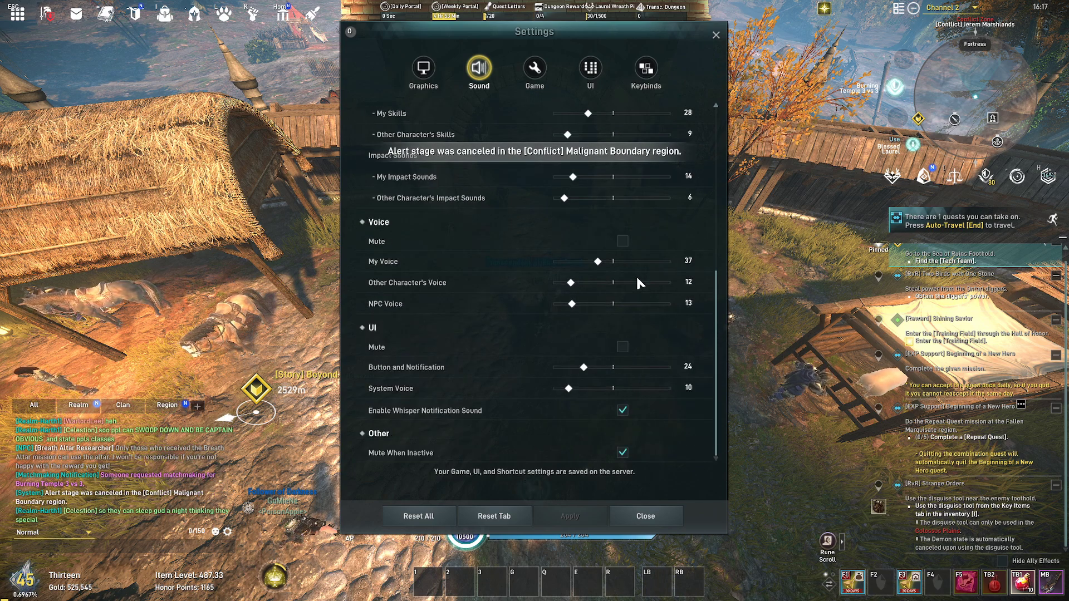
Step: Review the Game settings for camera, combat, community, effects and recommended skills, and close the settings window
{"action": "left_click", "coordinate": [531, 71]}
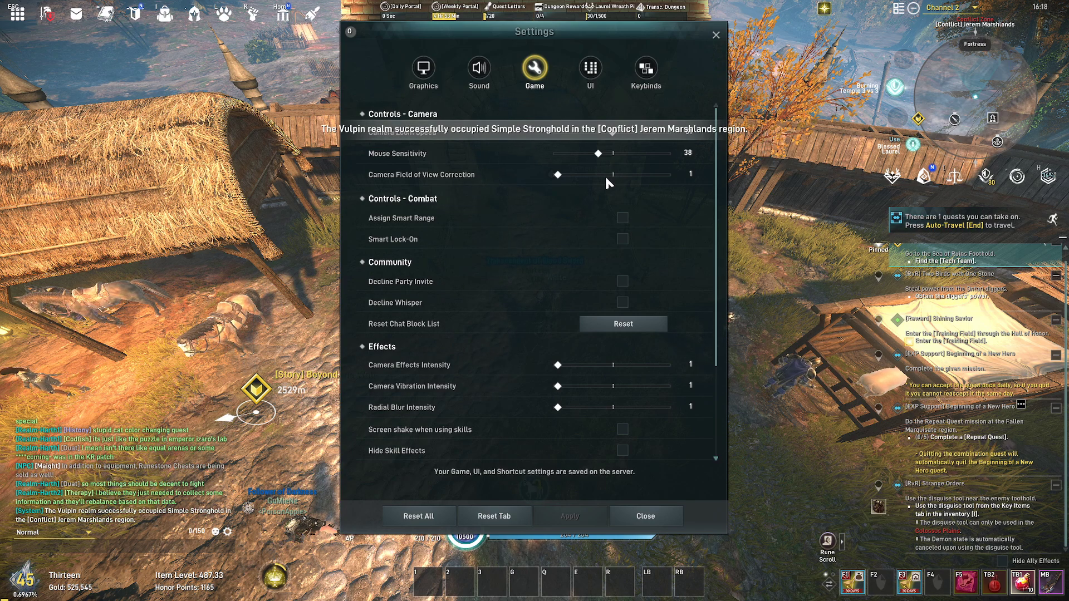
{"action": "scroll", "coordinate": [607, 183], "scroll_direction": "down", "scroll_amount": 2}
{"action": "mouse_move", "coordinate": [401, 195]}
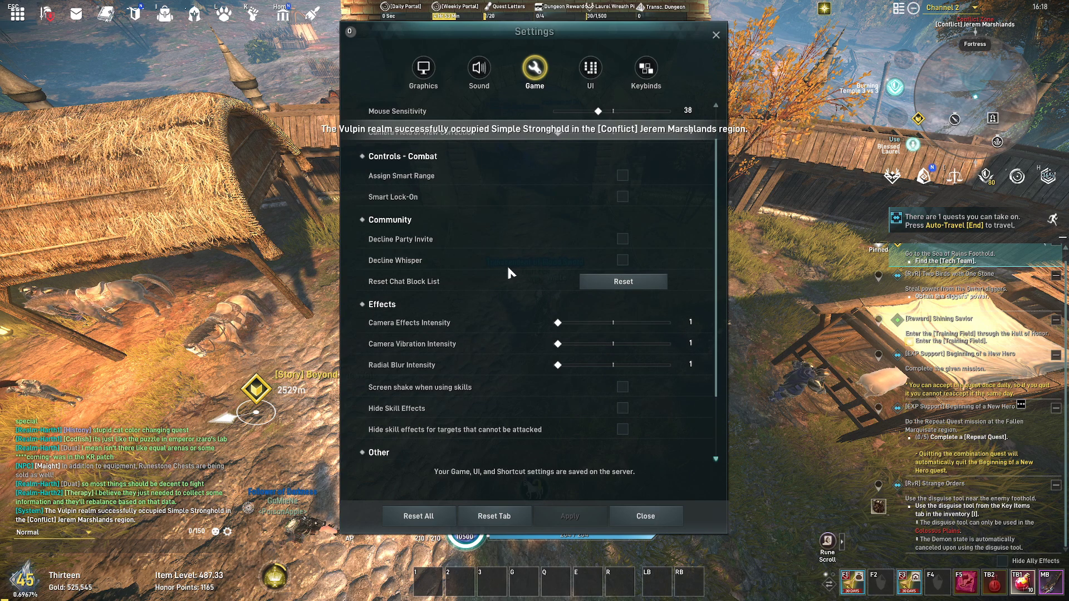
{"action": "scroll", "coordinate": [506, 266], "scroll_direction": "down", "scroll_amount": 1}
{"action": "scroll", "coordinate": [496, 268], "scroll_direction": "down", "scroll_amount": 1}
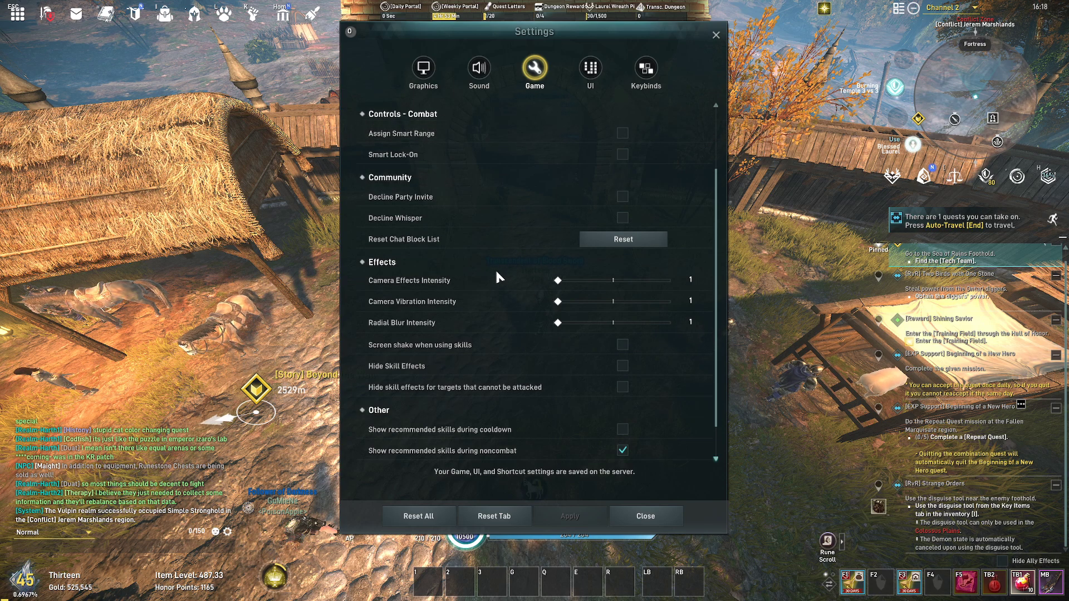
{"action": "scroll", "coordinate": [496, 268], "scroll_direction": "down", "scroll_amount": 2}
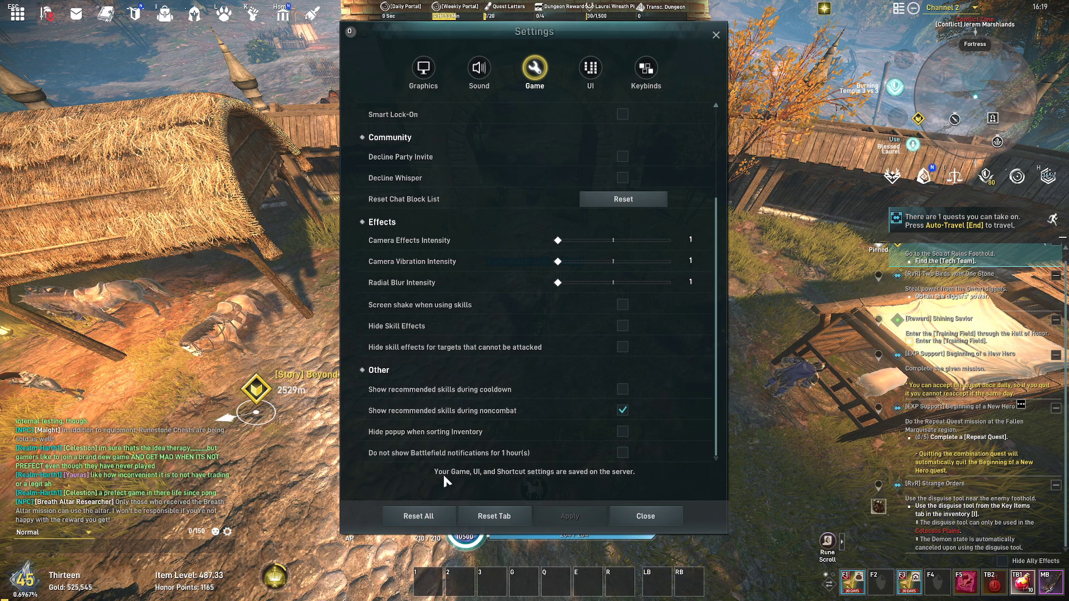
{"action": "left_click", "coordinate": [645, 516]}
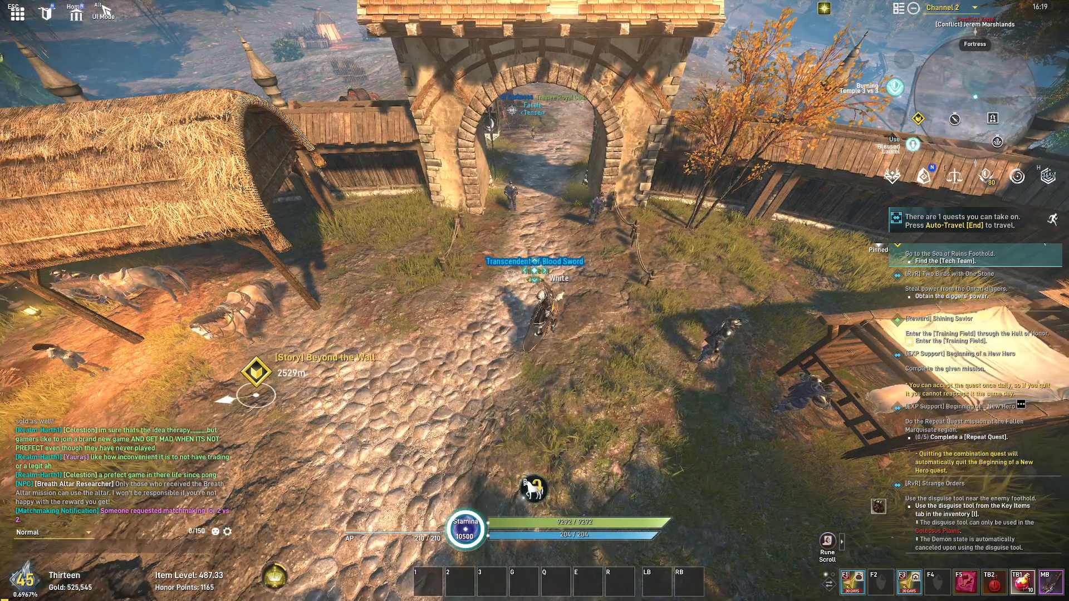
Step: Move the character toward the stone archway and zoom the camera in close behind it to view the scene
{"action": "key", "text": "w"}
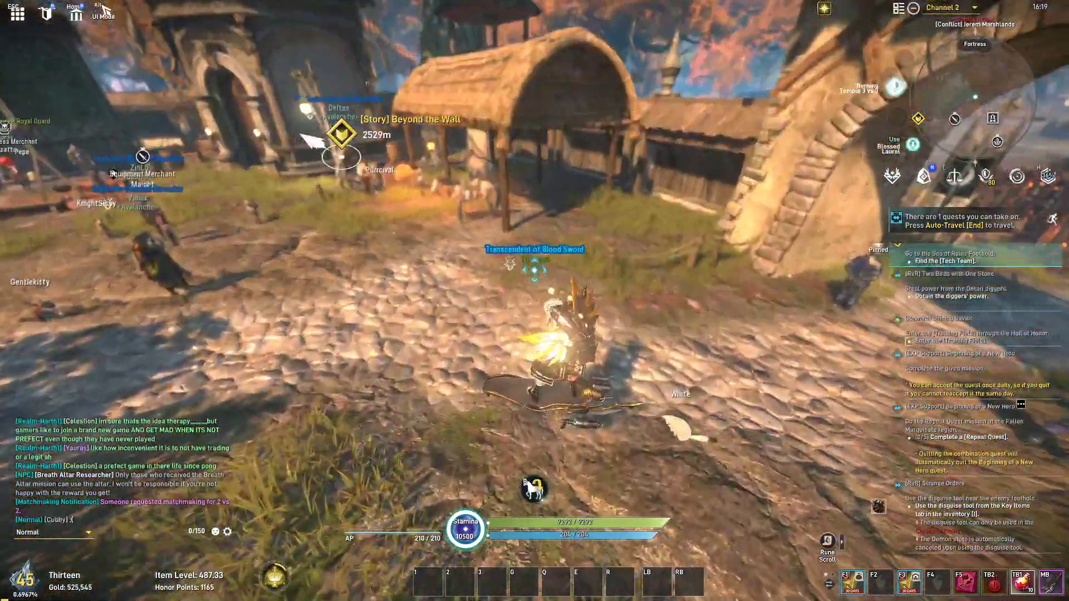
{"action": "scroll", "coordinate": [534, 301], "scroll_direction": "up", "scroll_amount": 5}
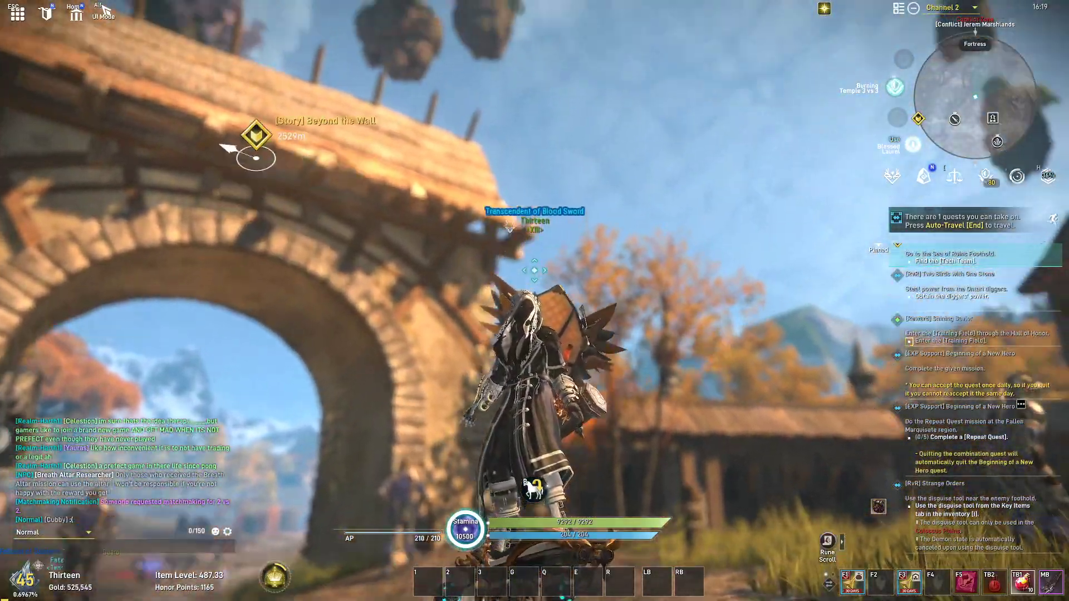
{"action": "key", "text": "w"}
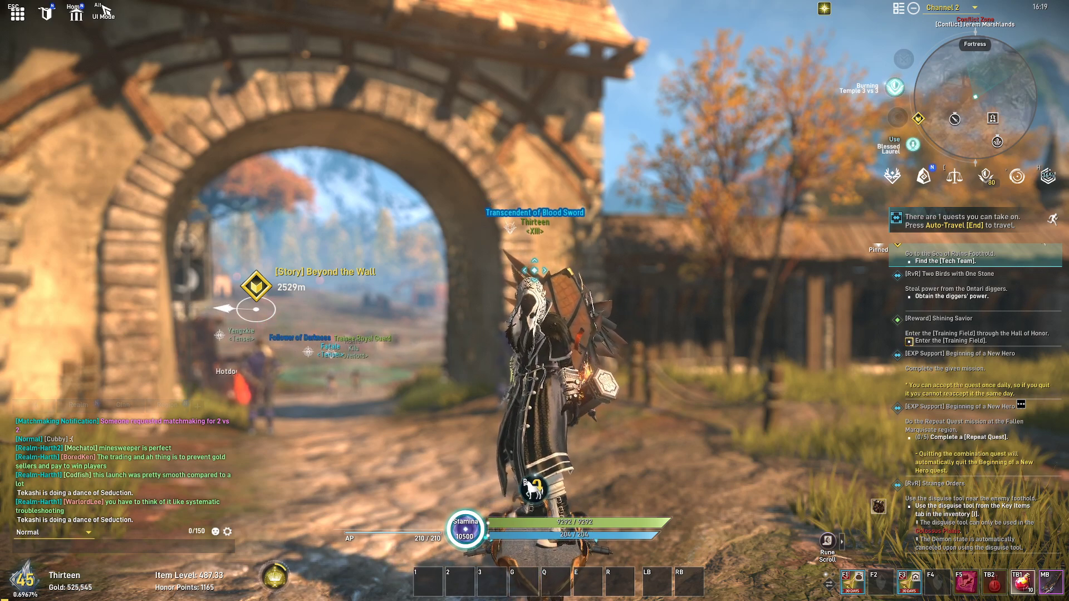
Step: Search the computer for "nvidia" and open the NVIDIA Control Panel
{"action": "key", "text": "alt"}
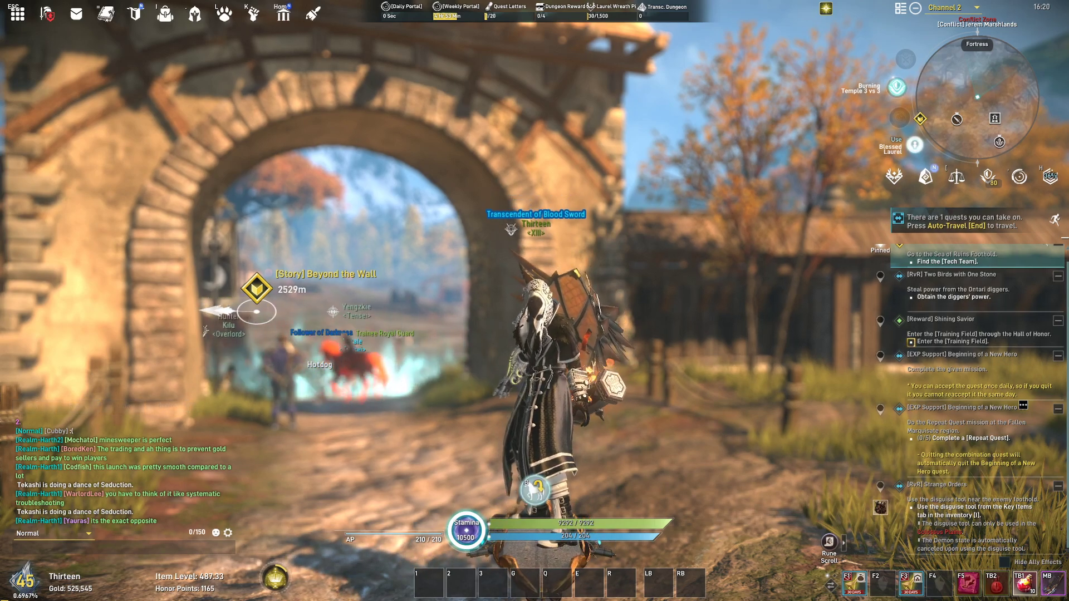
{"action": "key", "text": "super"}
{"action": "type", "text": "nv"}
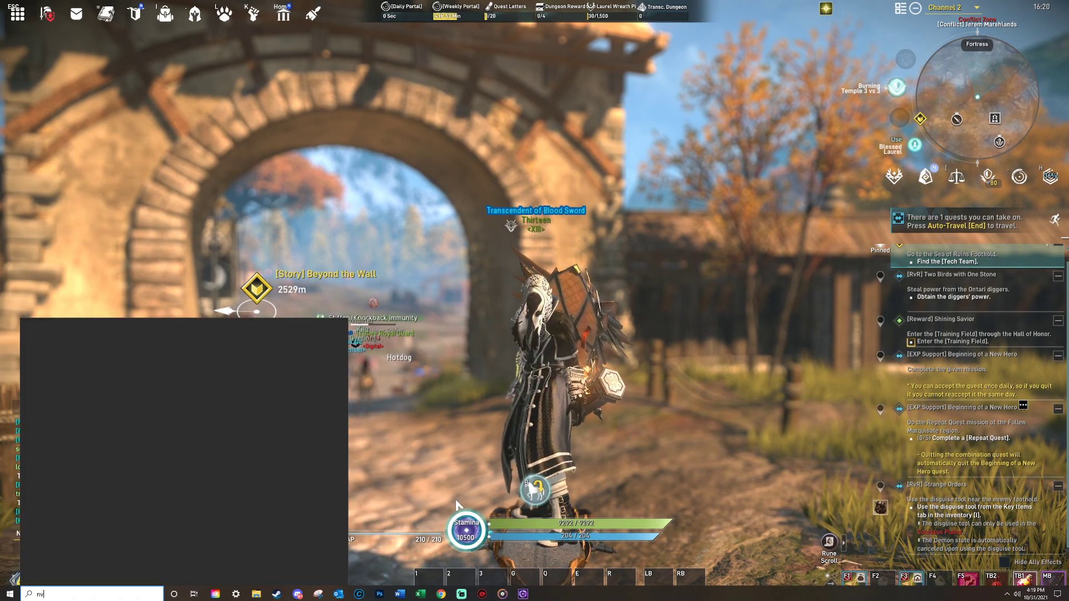
{"action": "type", "text": "idia"}
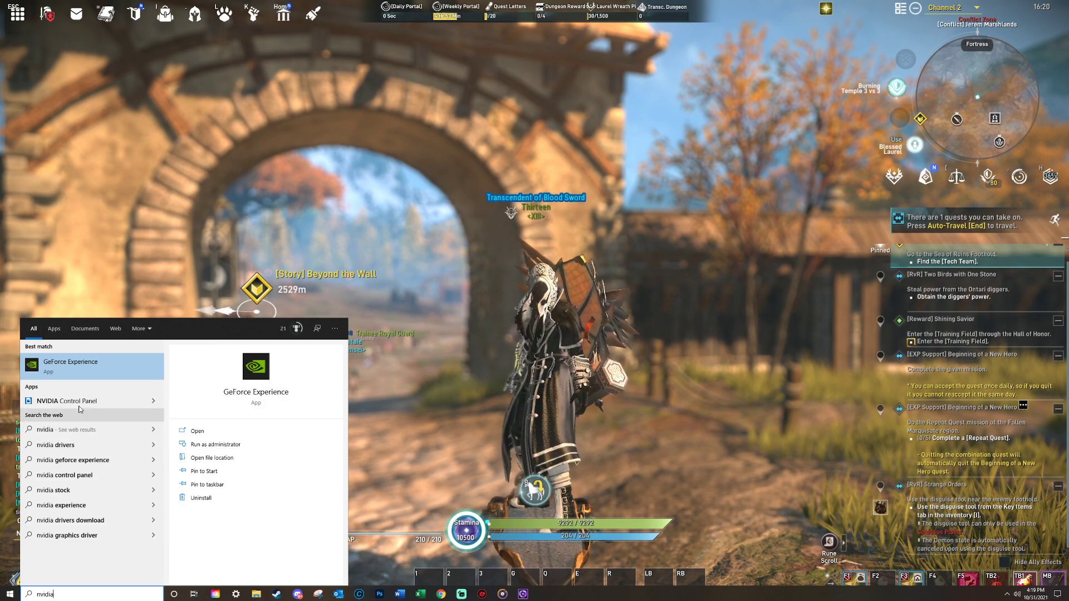
{"action": "left_click", "coordinate": [82, 403]}
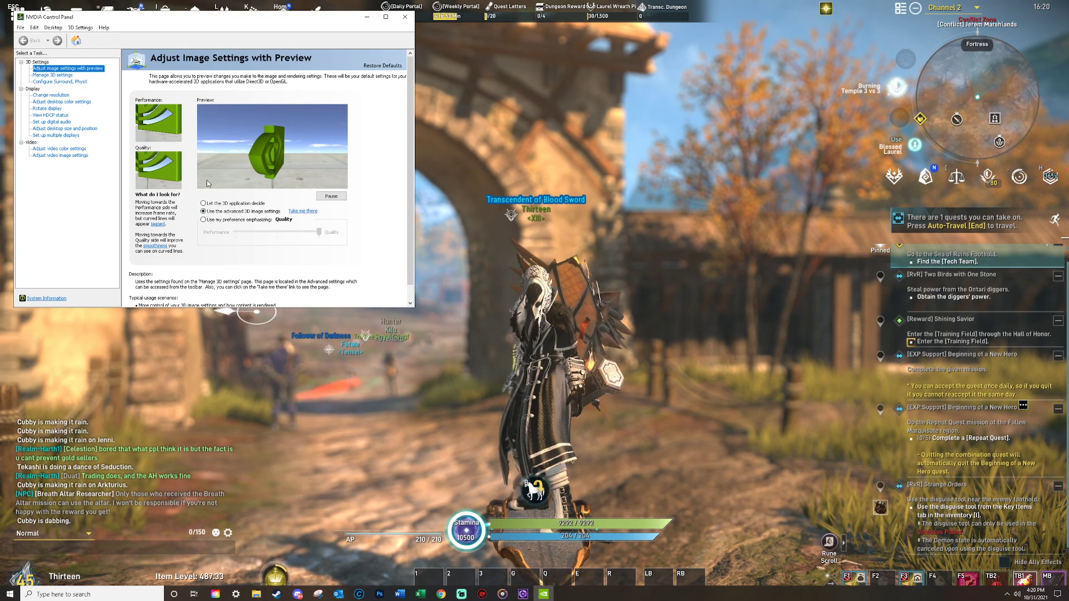
Step: Compare the image preference emphasizing Quality with the advanced 3D image settings, and return to the advanced 3D image settings
{"action": "left_click", "coordinate": [204, 221]}
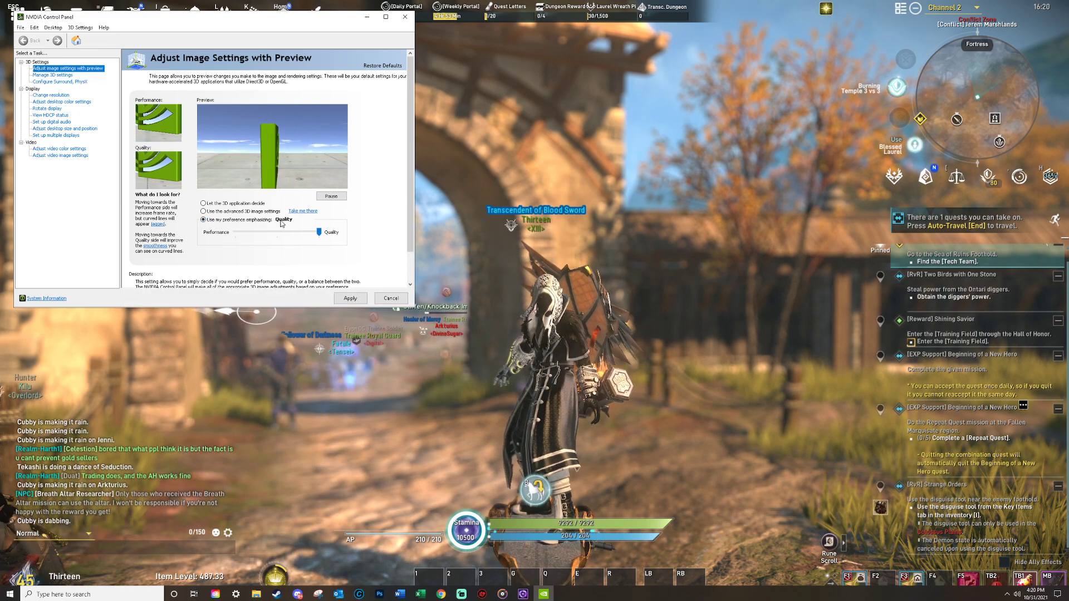
{"action": "left_click", "coordinate": [206, 212]}
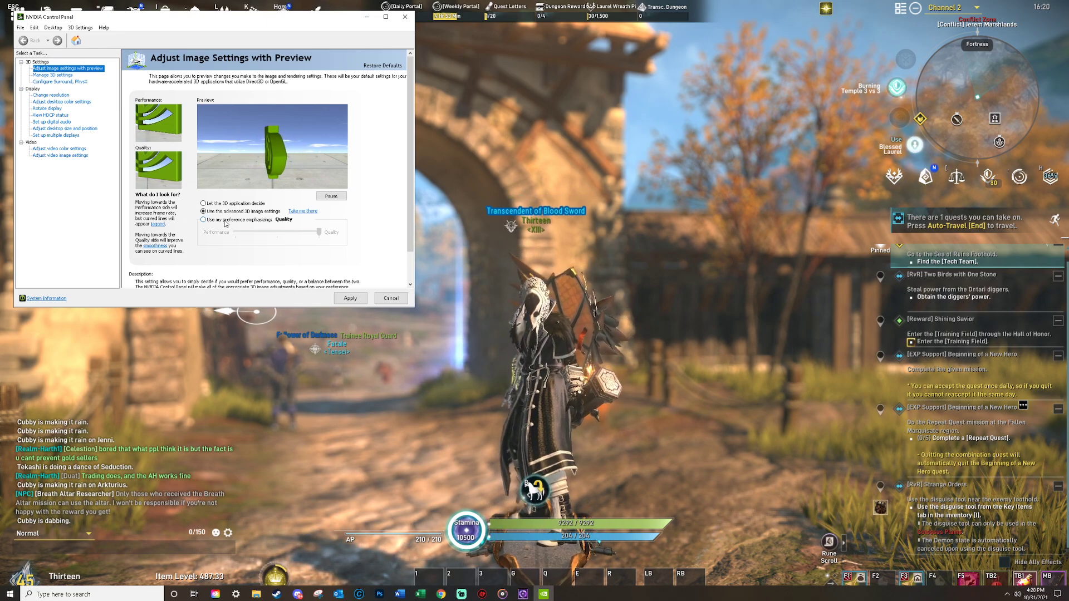
{"action": "left_click", "coordinate": [202, 219]}
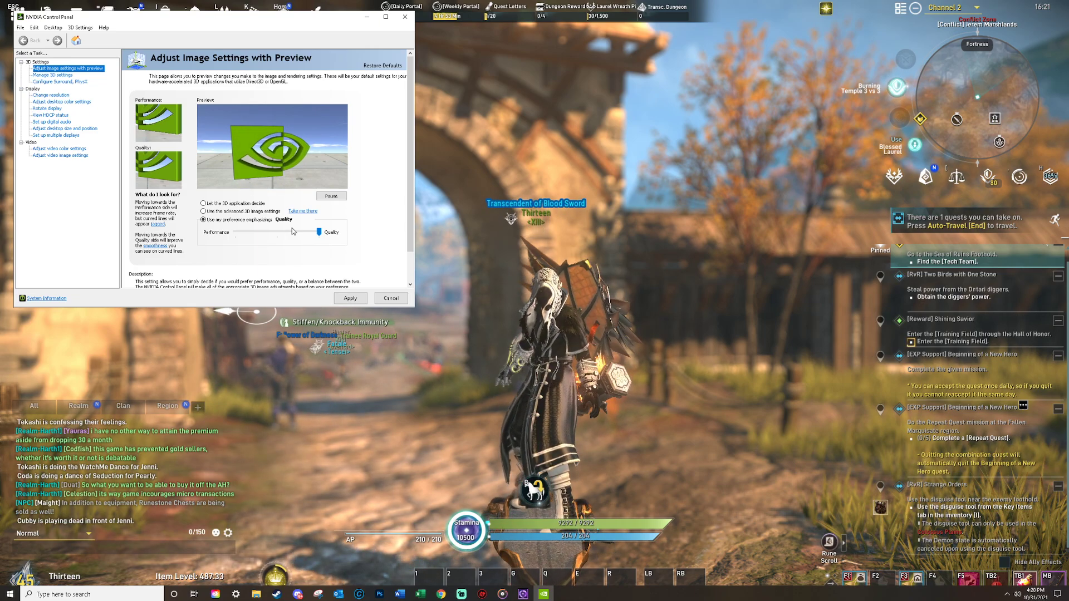
{"action": "left_click", "coordinate": [203, 211]}
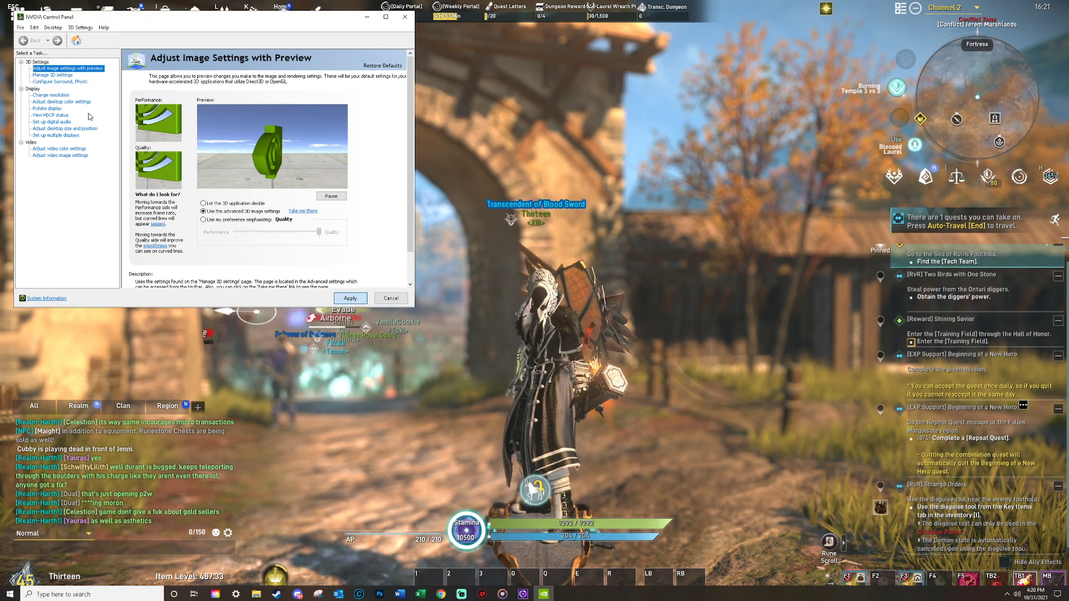
Step: Open the global 3D settings, select the Image Sharpening feature and maximize the control panel window
{"action": "left_click", "coordinate": [59, 77]}
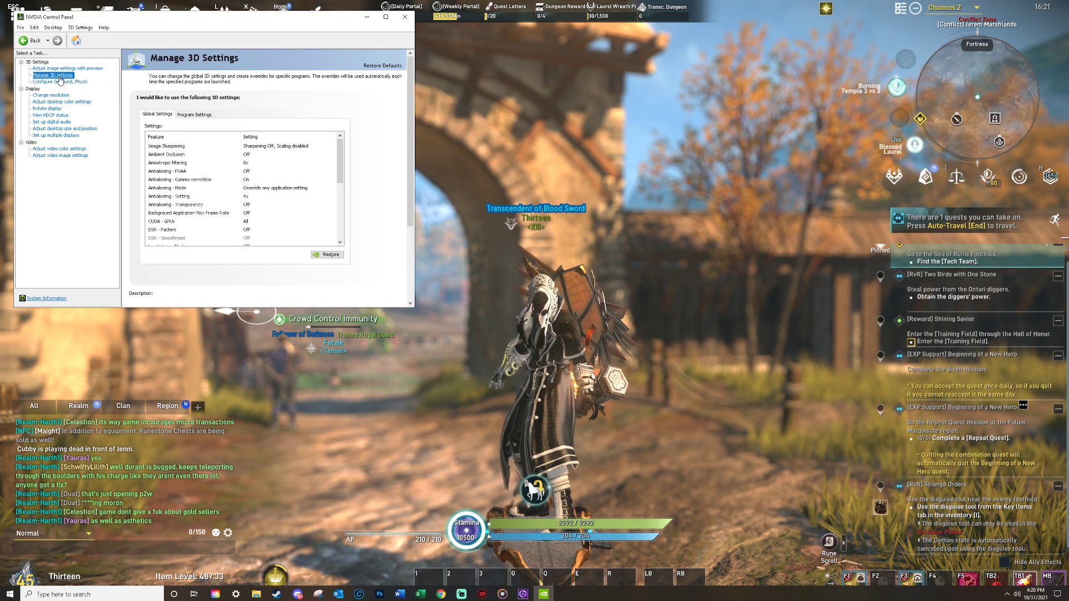
{"action": "mouse_move", "coordinate": [214, 184]}
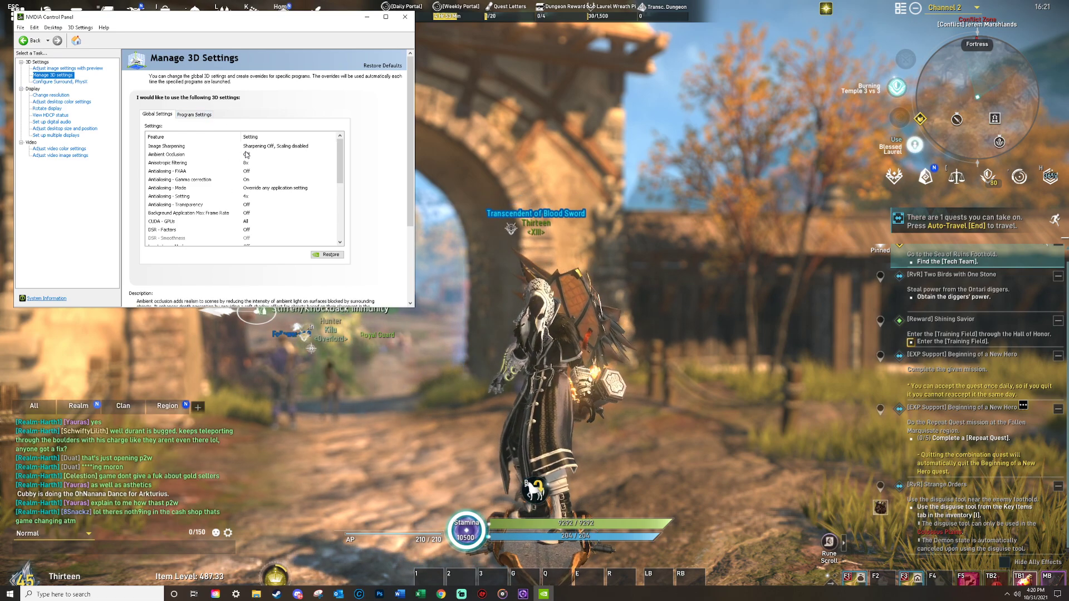
{"action": "left_click", "coordinate": [222, 145]}
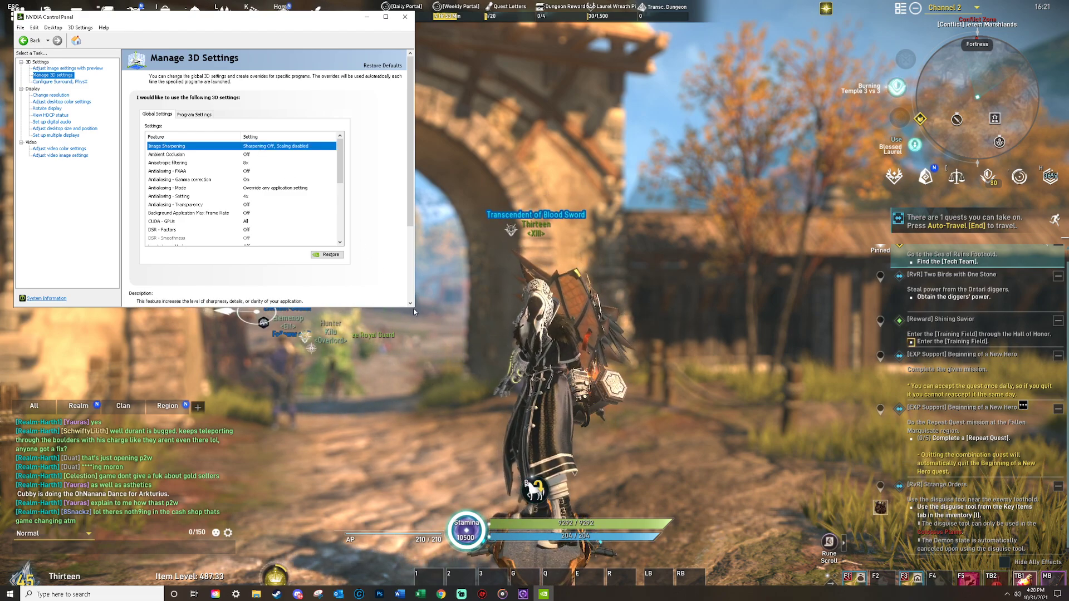
{"action": "left_click", "coordinate": [386, 17]}
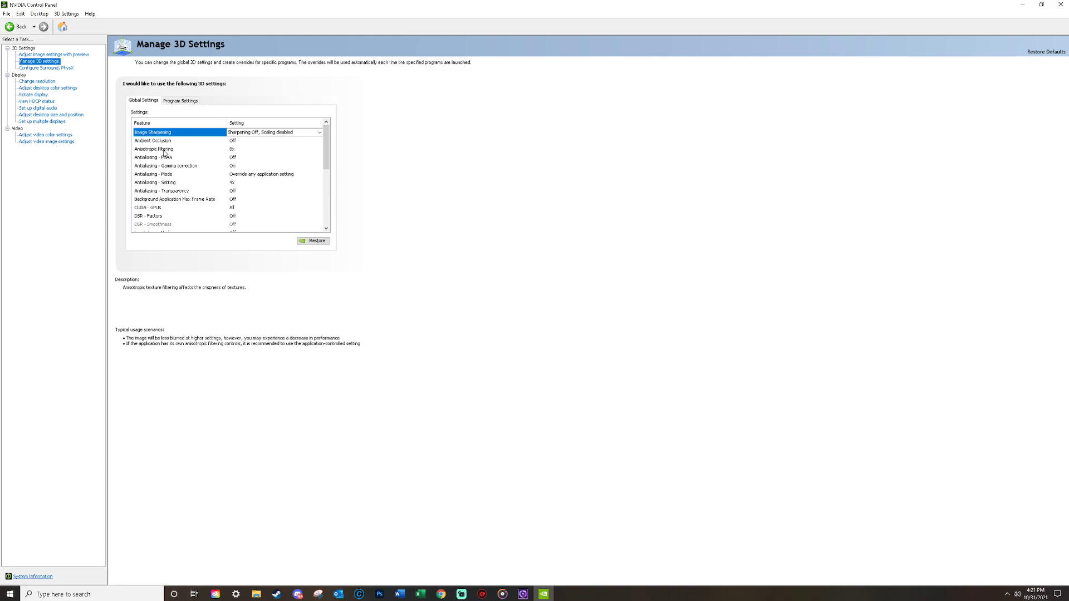
Step: Examine the global settings for Anisotropic filtering, Antialiasing - FXAA and Ambient Occlusion
{"action": "left_click", "coordinate": [218, 152]}
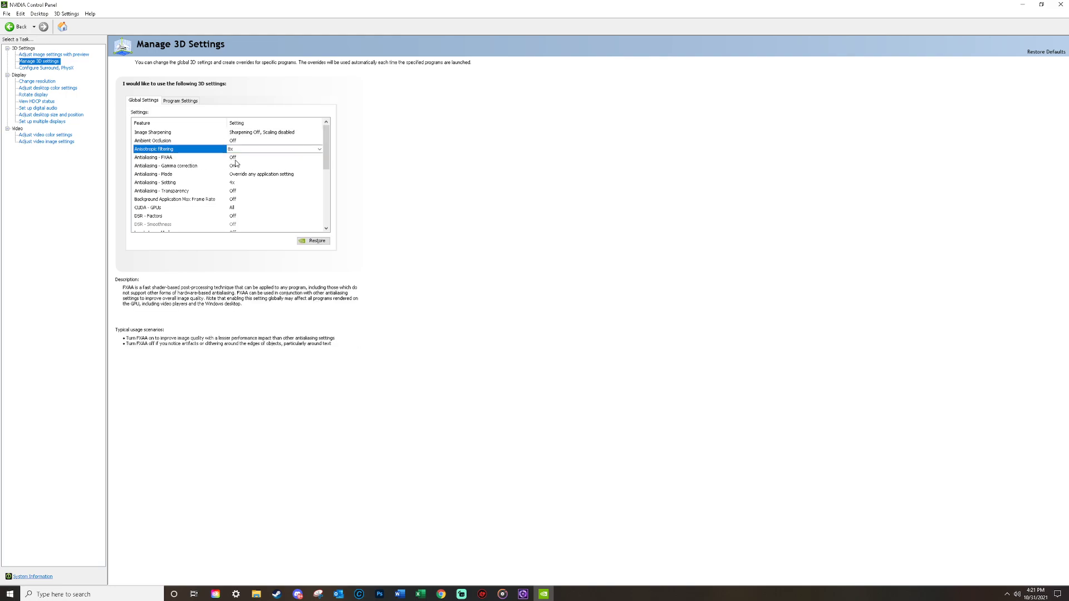
{"action": "key", "text": "Down"}
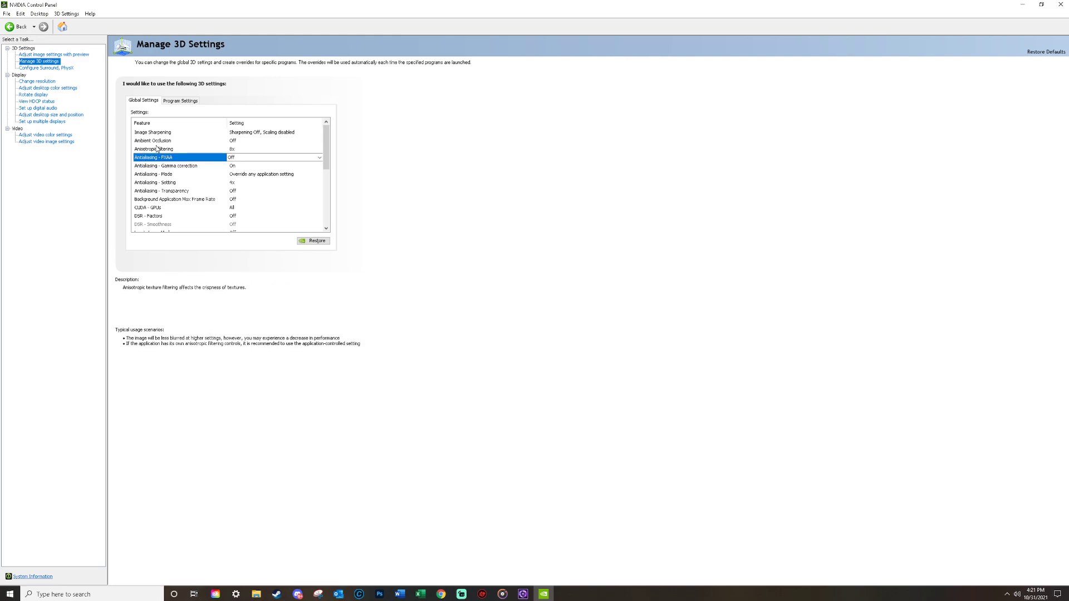
{"action": "left_click", "coordinate": [157, 146]}
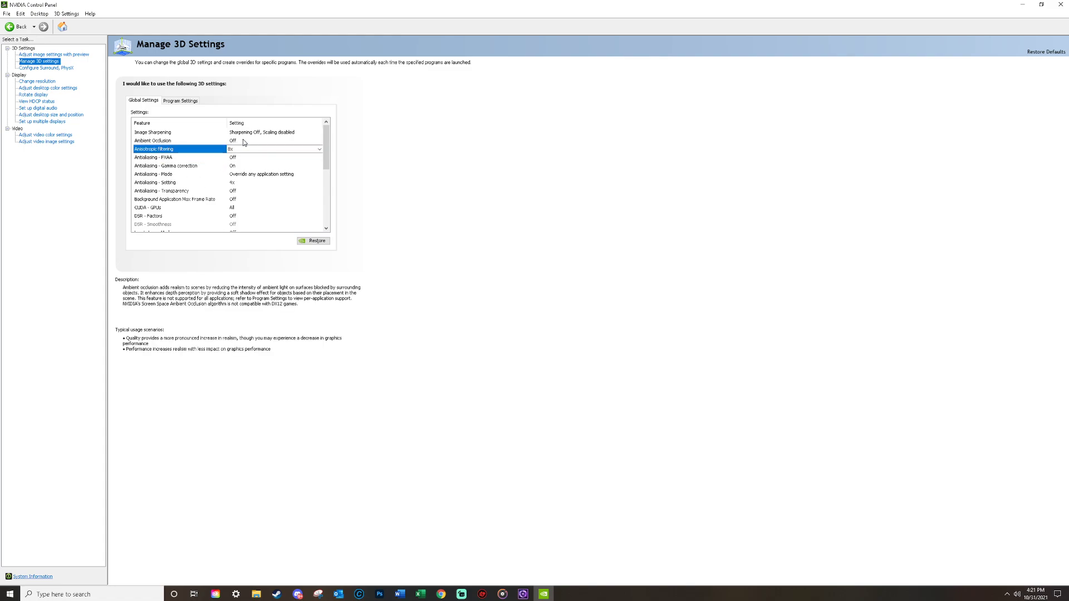
{"action": "left_click", "coordinate": [180, 140]}
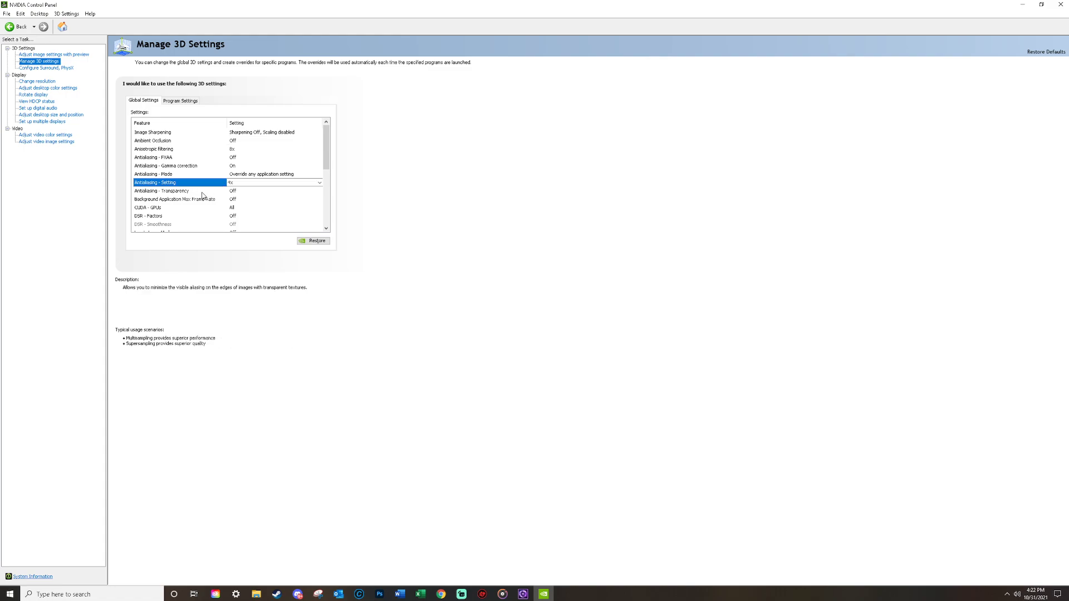
Step: Examine the Antialiasing - Transparency setting and the choice of GPUs for CUDA, leaving the GPU selection as it is
{"action": "left_click", "coordinate": [203, 192]}
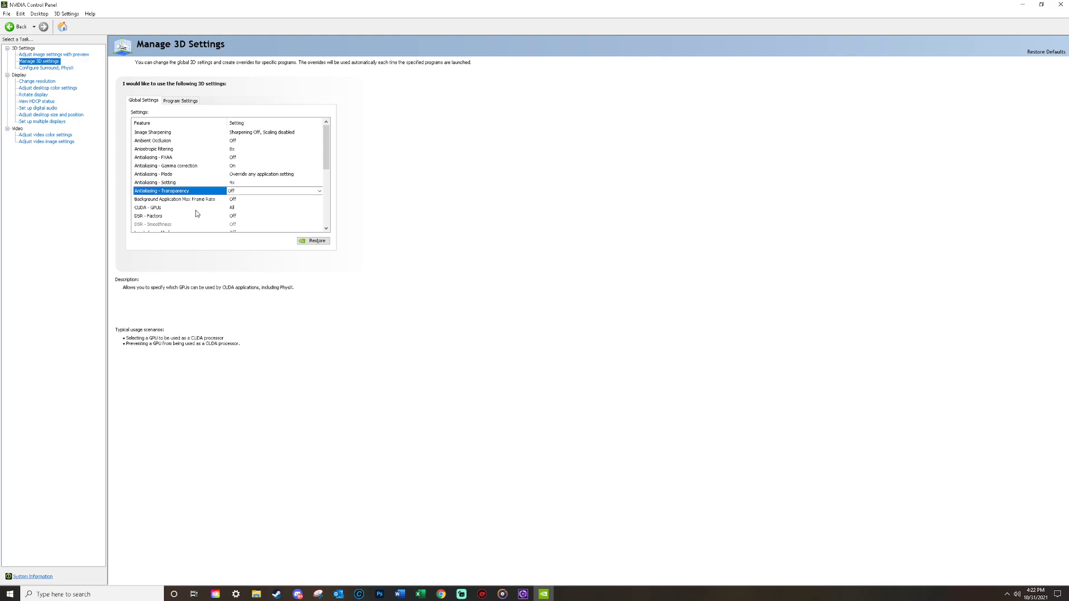
{"action": "left_click", "coordinate": [232, 209]}
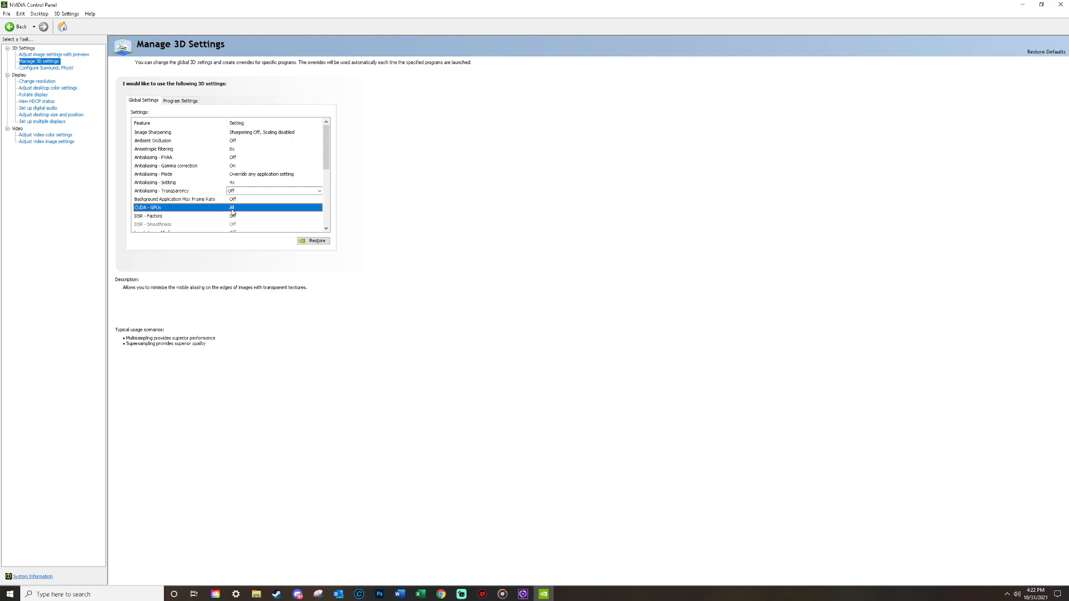
{"action": "left_click", "coordinate": [242, 210]}
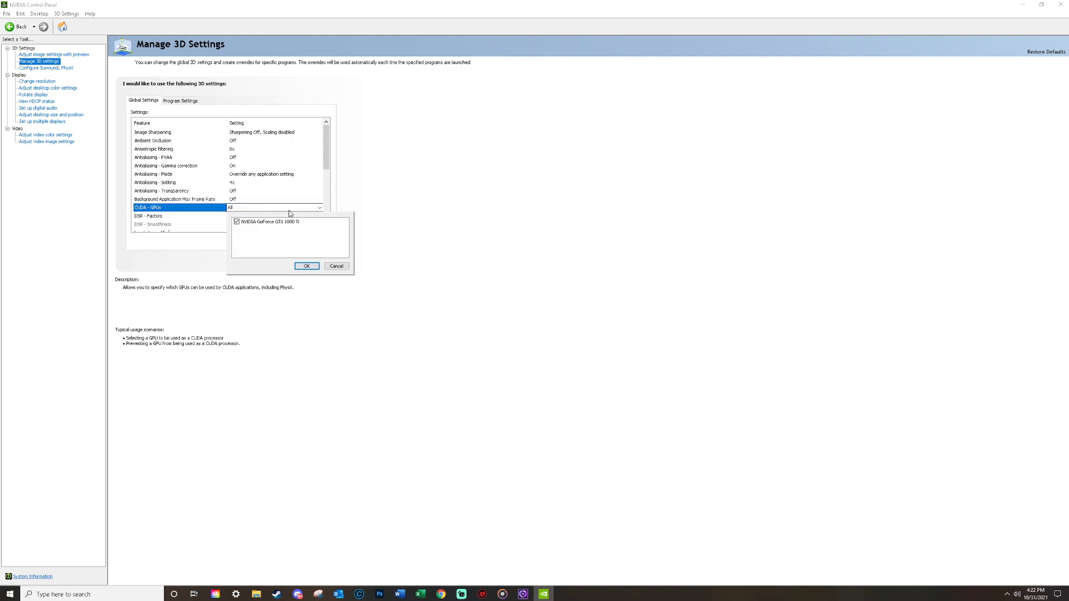
{"action": "left_click", "coordinate": [336, 266]}
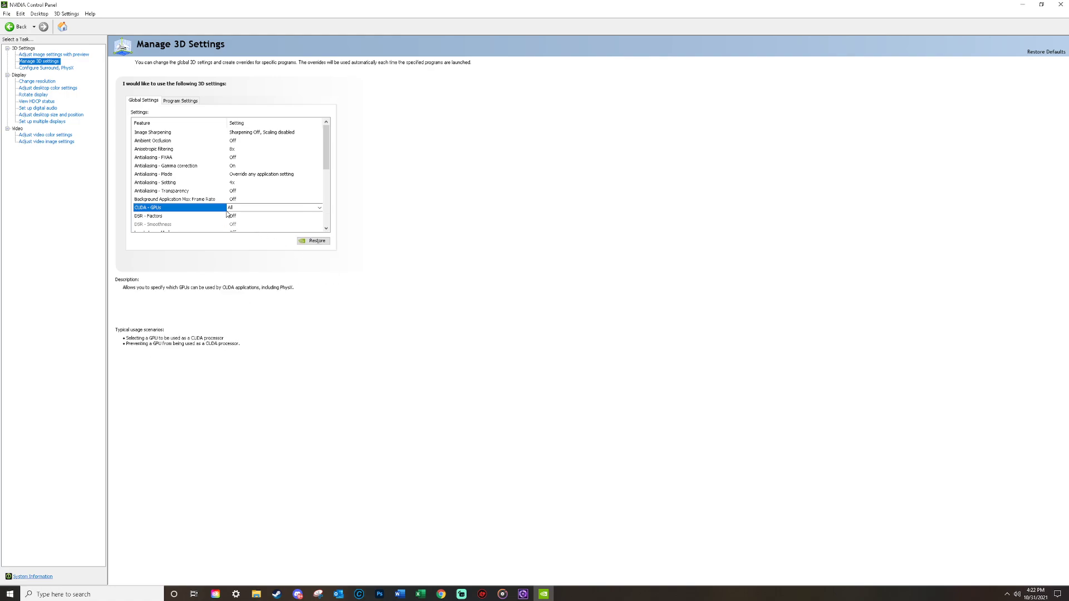
Step: Examine the Max Frame Rate setting and the Power management mode choices, keeping Optimal power
{"action": "scroll", "coordinate": [228, 213], "scroll_direction": "down", "scroll_amount": 3}
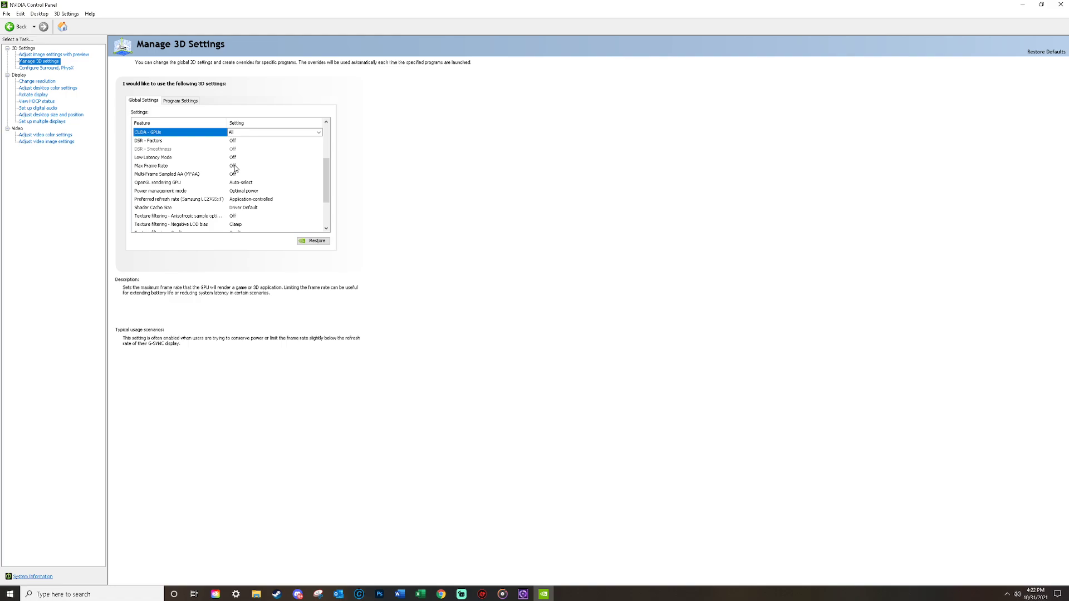
{"action": "left_click", "coordinate": [235, 166]}
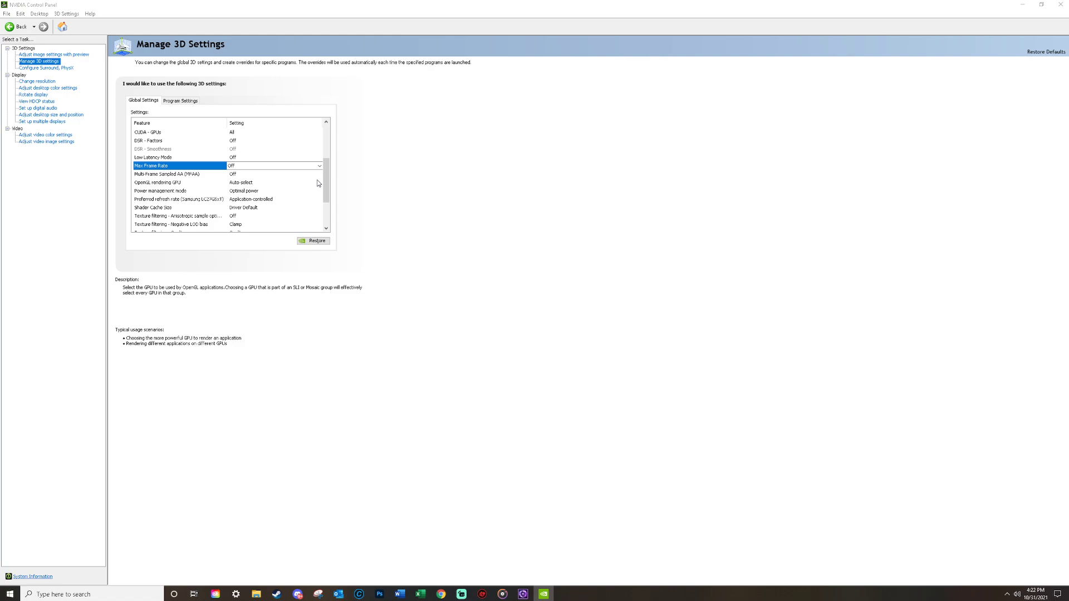
{"action": "left_click_drag", "start_coordinate": [326, 178], "coordinate": [326, 192]}
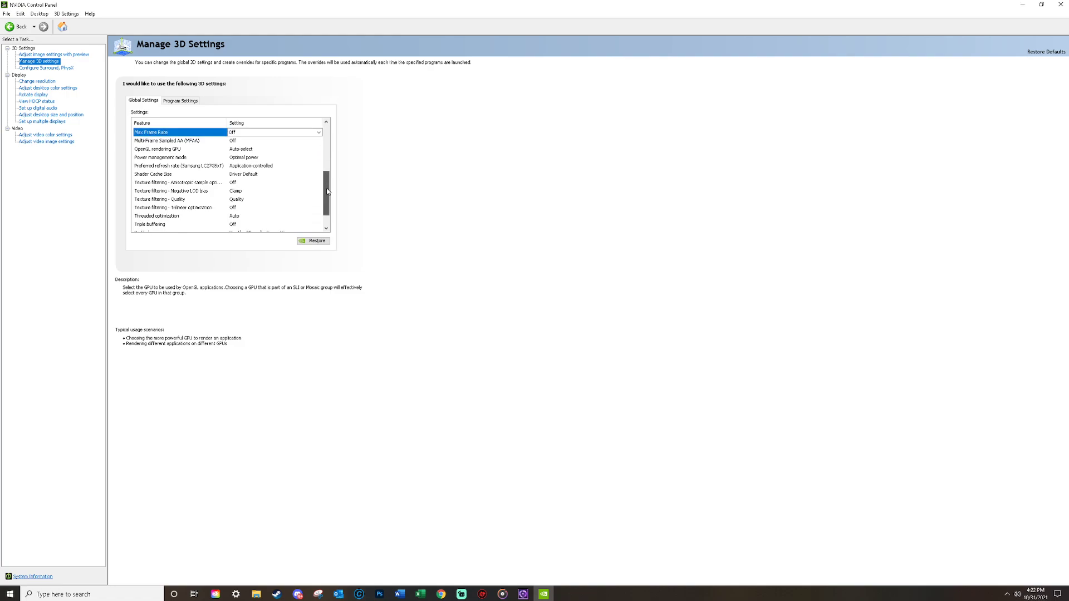
{"action": "left_click", "coordinate": [242, 161]}
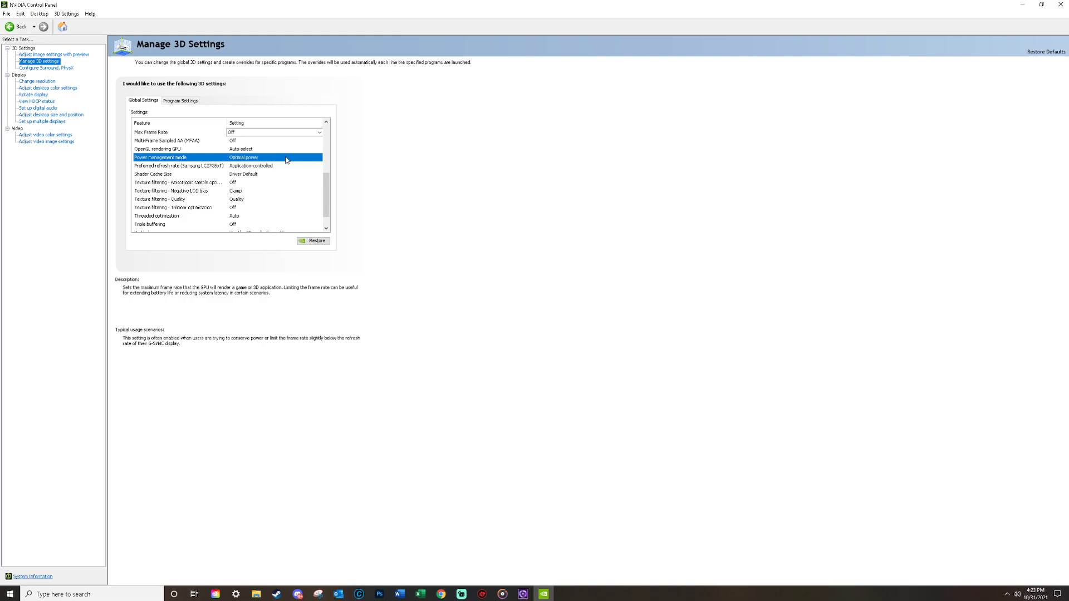
{"action": "left_click", "coordinate": [266, 161]}
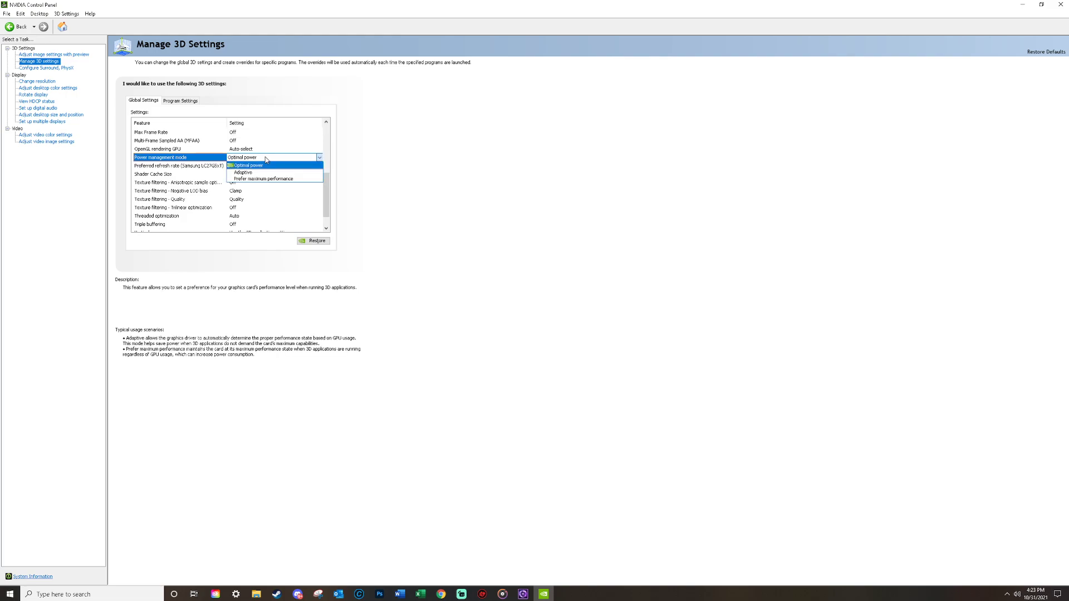
{"action": "left_click", "coordinate": [283, 165]}
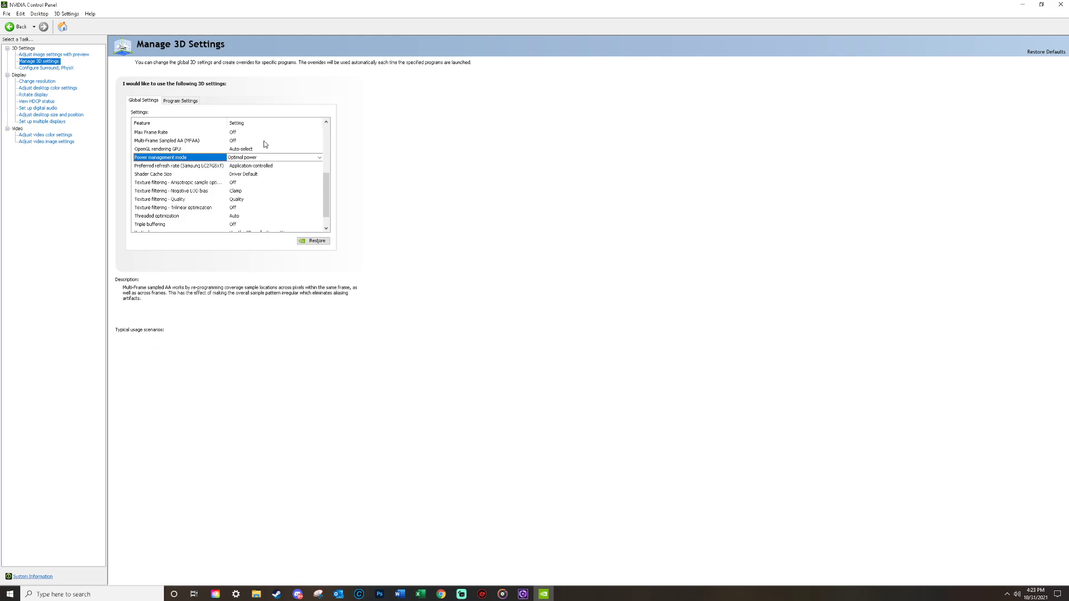
{"action": "scroll", "coordinate": [279, 167], "scroll_direction": "down", "scroll_amount": 1}
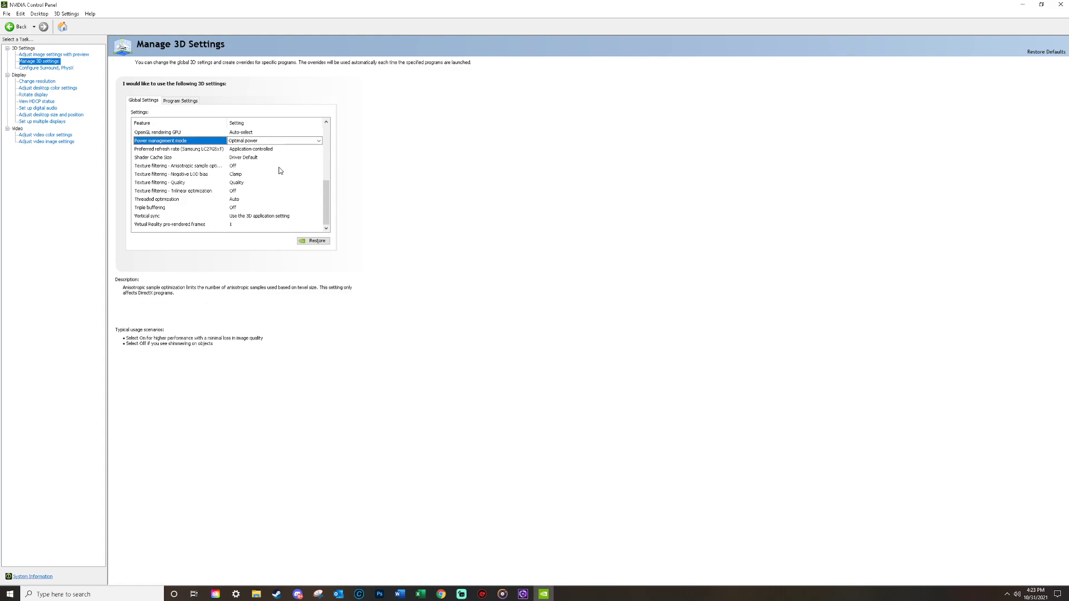
Step: Examine the texture filtering settings for anisotropic sample optimization, trilinear optimization and negative LOD bias, then close the control panel
{"action": "left_click", "coordinate": [170, 167]}
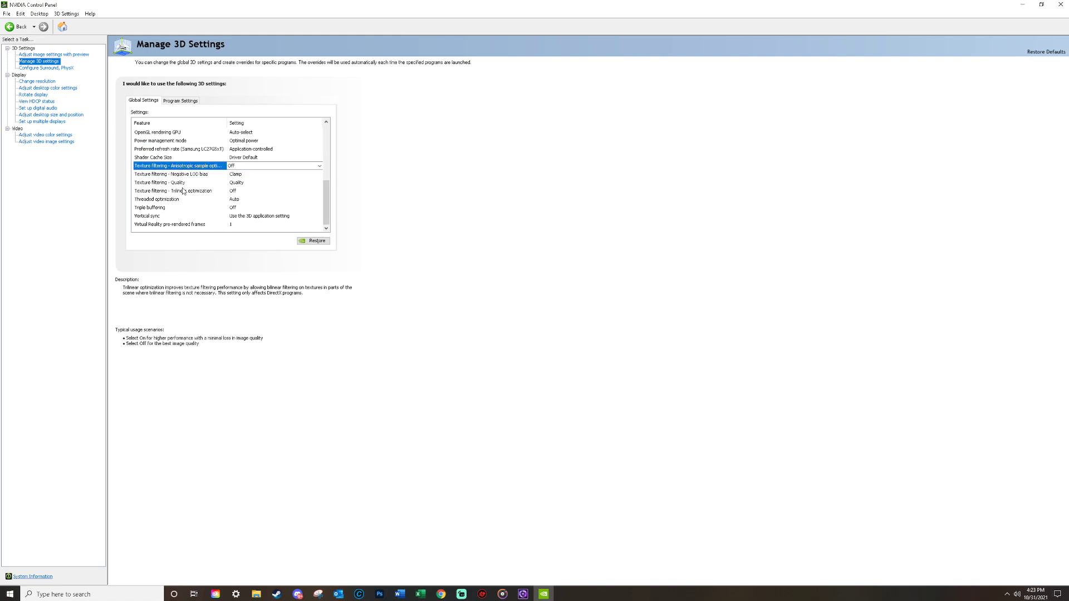
{"action": "left_click", "coordinate": [184, 191]}
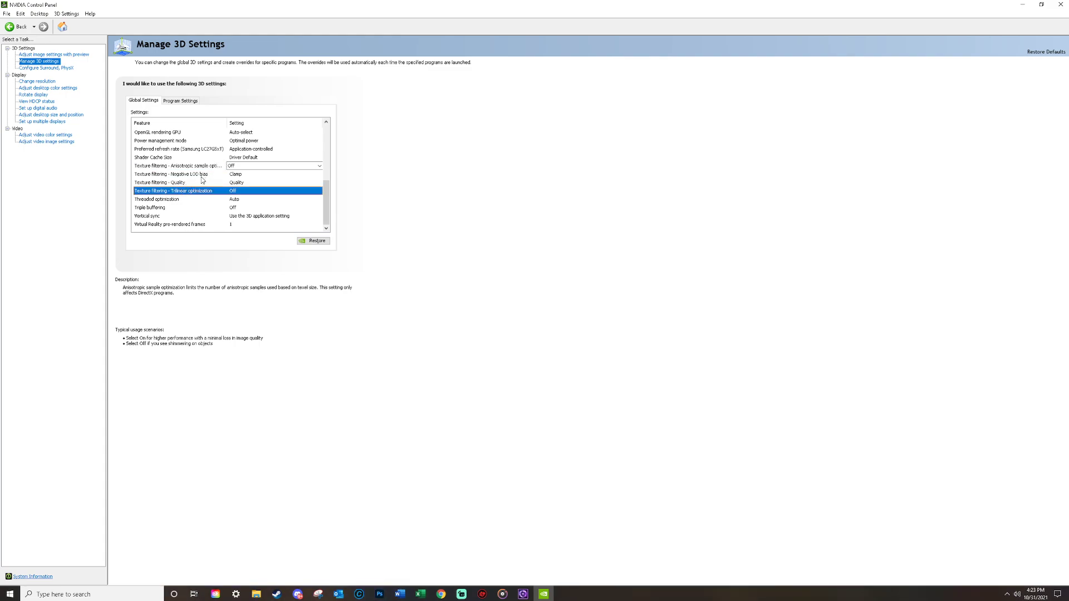
{"action": "left_click", "coordinate": [248, 175]}
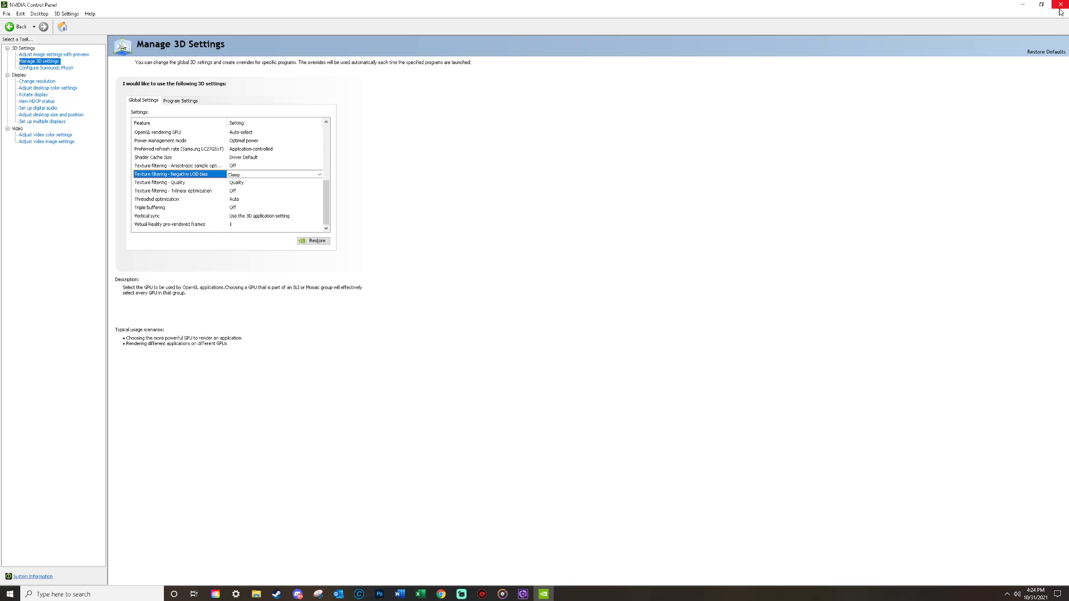
{"action": "left_click", "coordinate": [1060, 8]}
Step: Search the computer for "geforce" and open GeForce Experience
{"action": "key", "text": "super"}
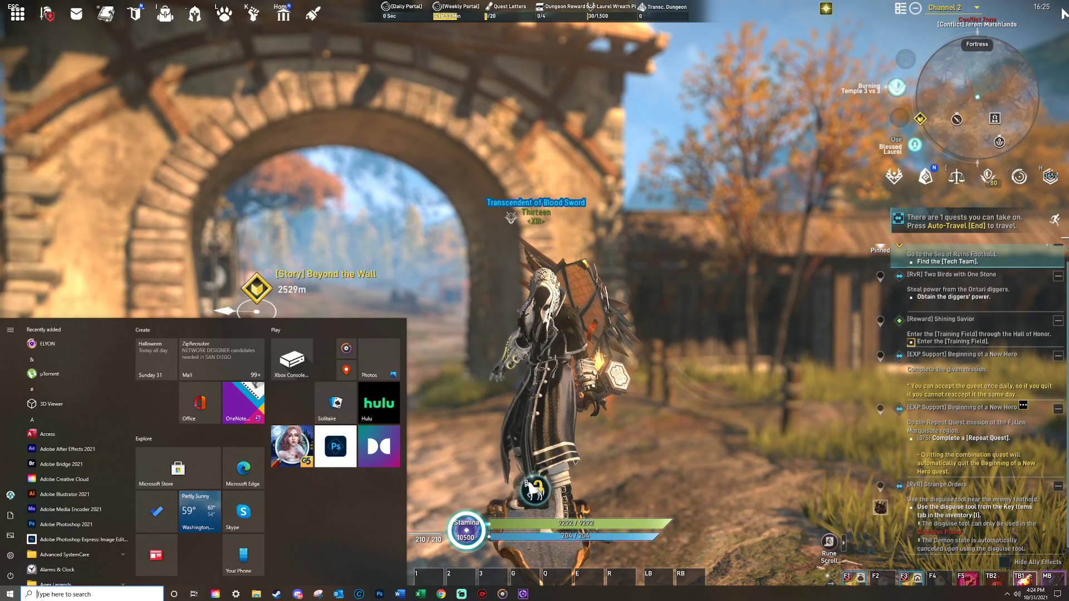
{"action": "type", "text": "g"}
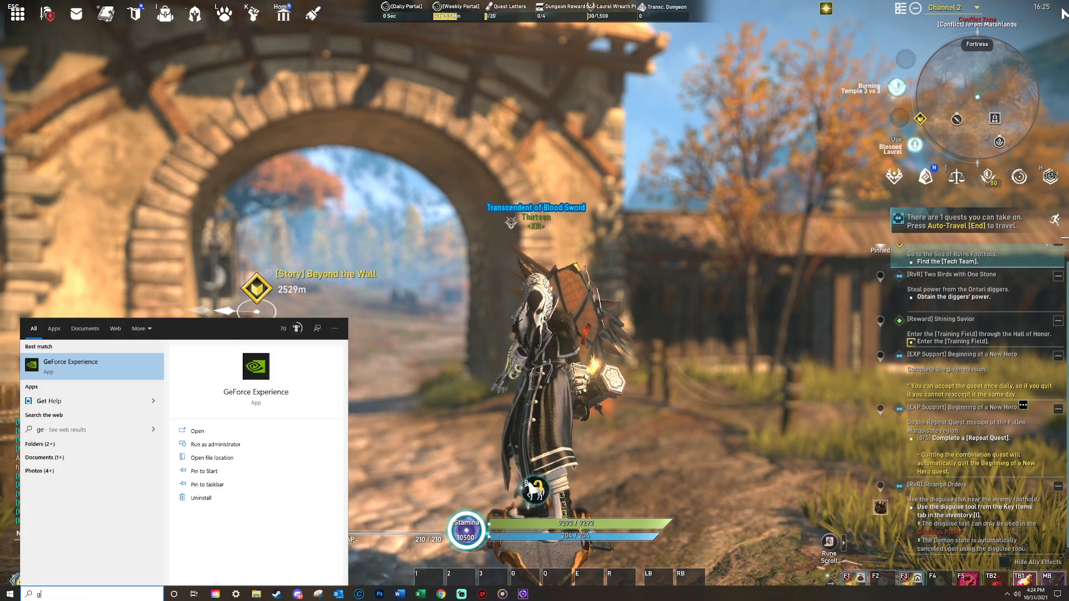
{"action": "type", "text": "egeforce"}
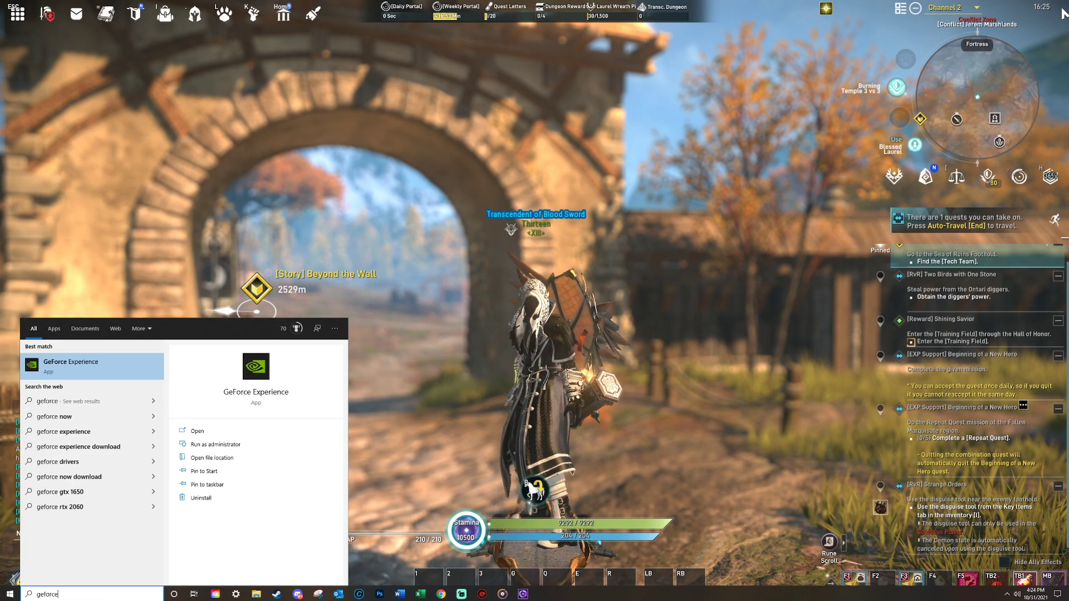
{"action": "key", "text": "Return"}
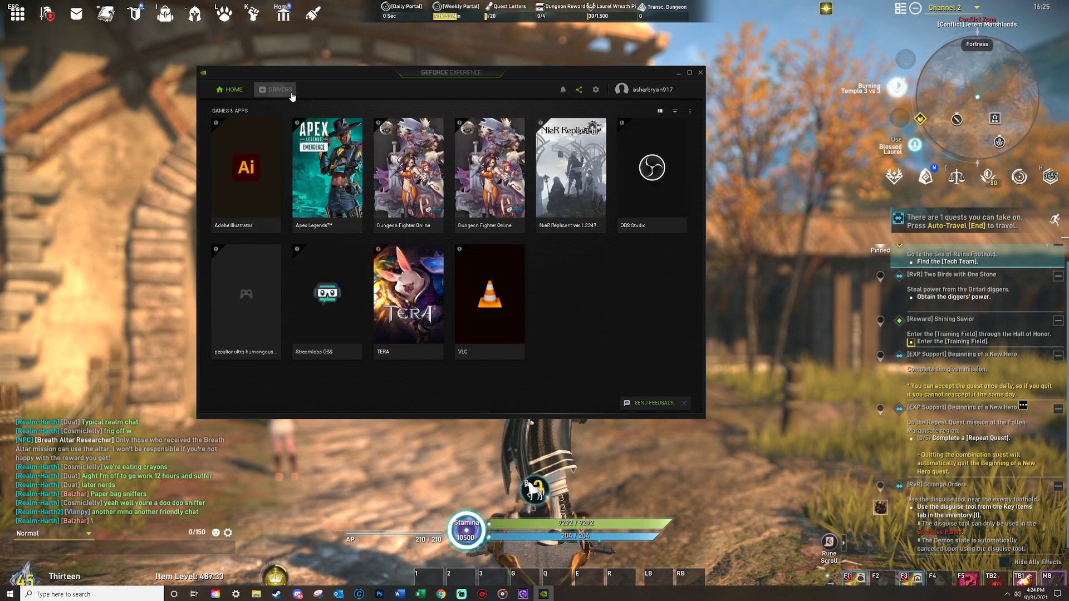
Step: Examine the available and currently installed GeForce Game Ready drivers, comparing their versions and release dates
{"action": "left_click", "coordinate": [277, 90]}
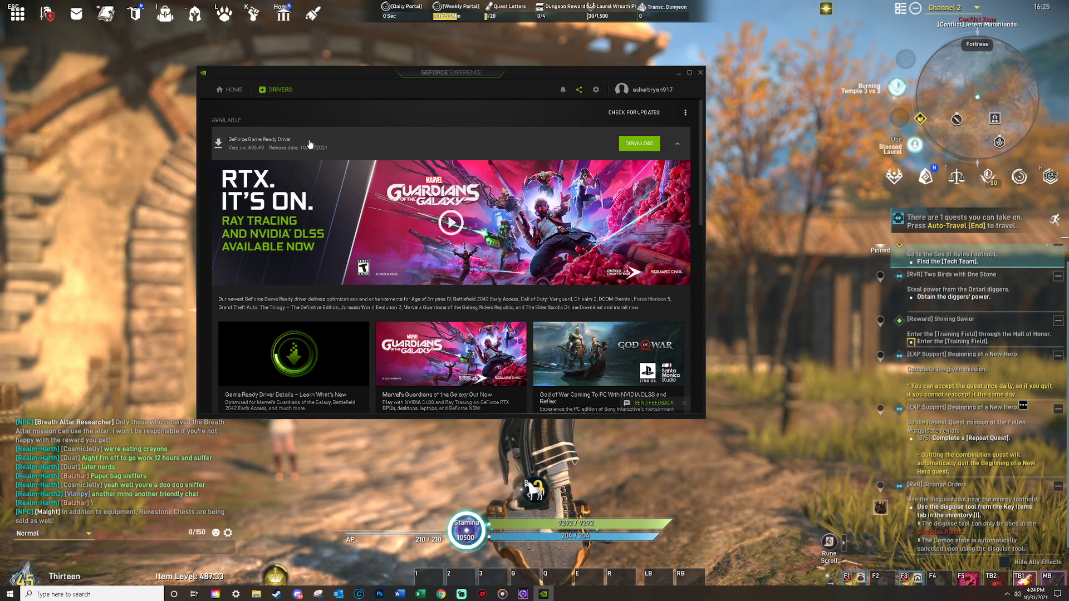
{"action": "scroll", "coordinate": [308, 143], "scroll_direction": "down", "scroll_amount": 3}
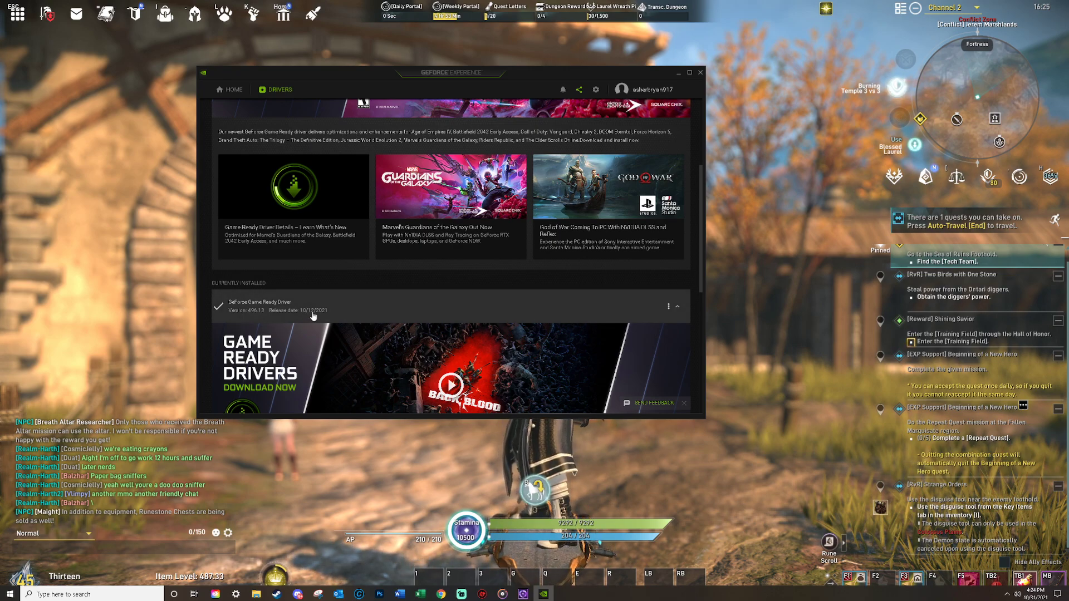
{"action": "scroll", "coordinate": [314, 316], "scroll_direction": "up", "scroll_amount": 3}
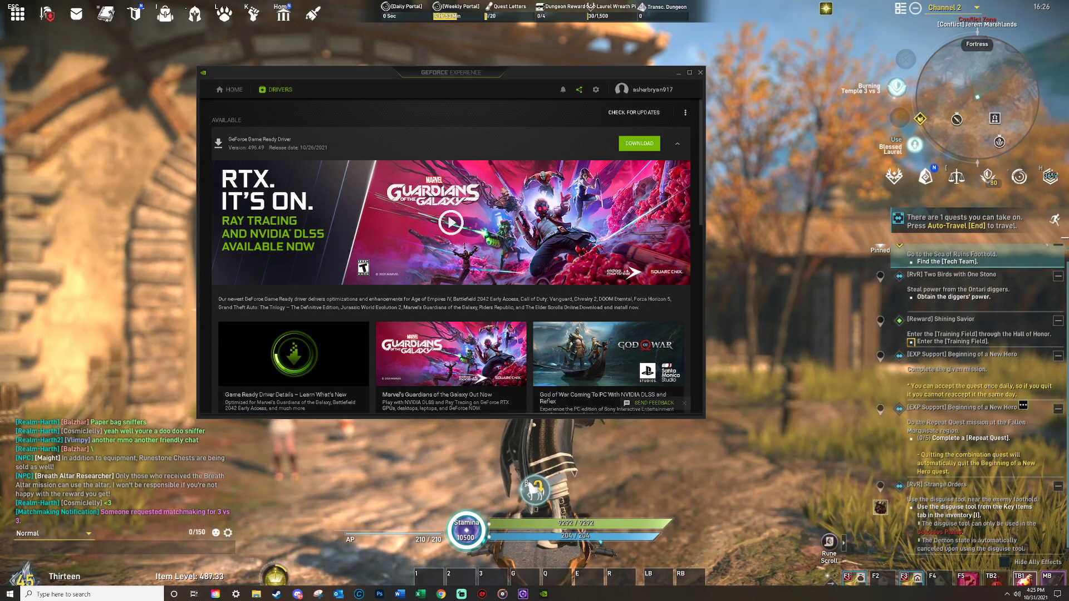
Step: Open Task Manager and examine the CPU, memory, disk, network and GPU usage of the running processes
{"action": "right_click", "coordinate": [674, 594]}
{"action": "left_click", "coordinate": [702, 560]}
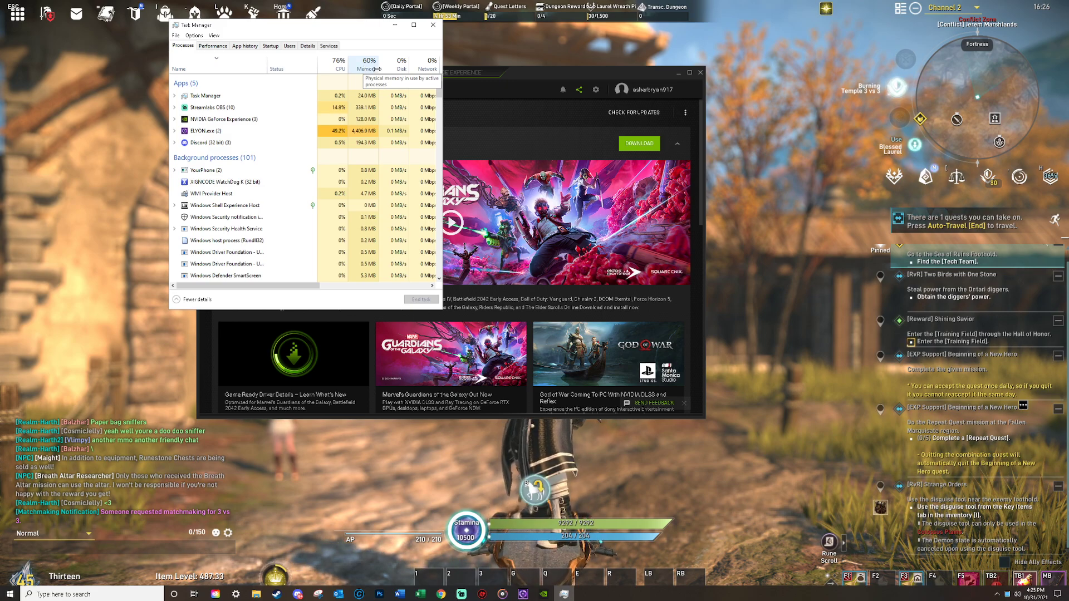
{"action": "left_click_drag", "start_coordinate": [314, 286], "coordinate": [390, 286]}
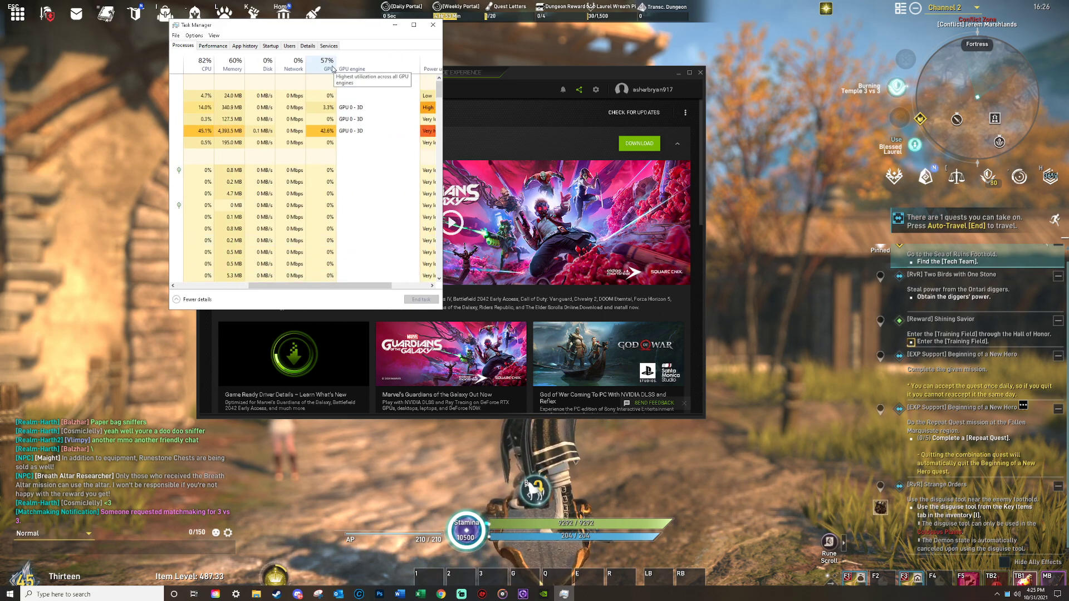
{"action": "left_click_drag", "start_coordinate": [318, 286], "coordinate": [240, 285]}
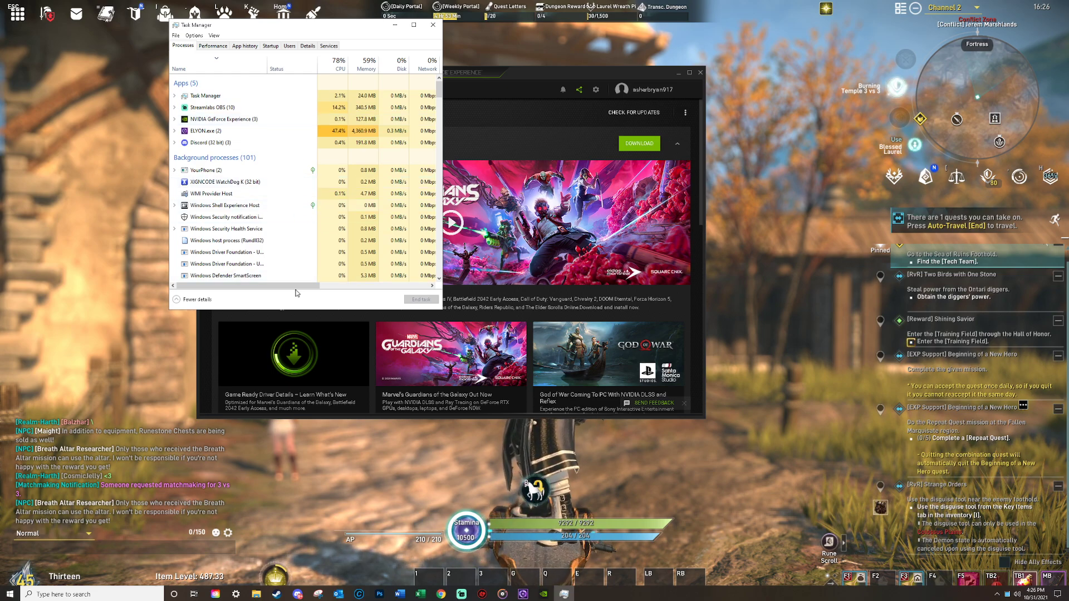
{"action": "mouse_move", "coordinate": [312, 286]}
{"action": "left_mouse_down"}
{"action": "mouse_move", "coordinate": [423, 286]}
{"action": "mouse_move", "coordinate": [301, 286]}
{"action": "left_mouse_up"}
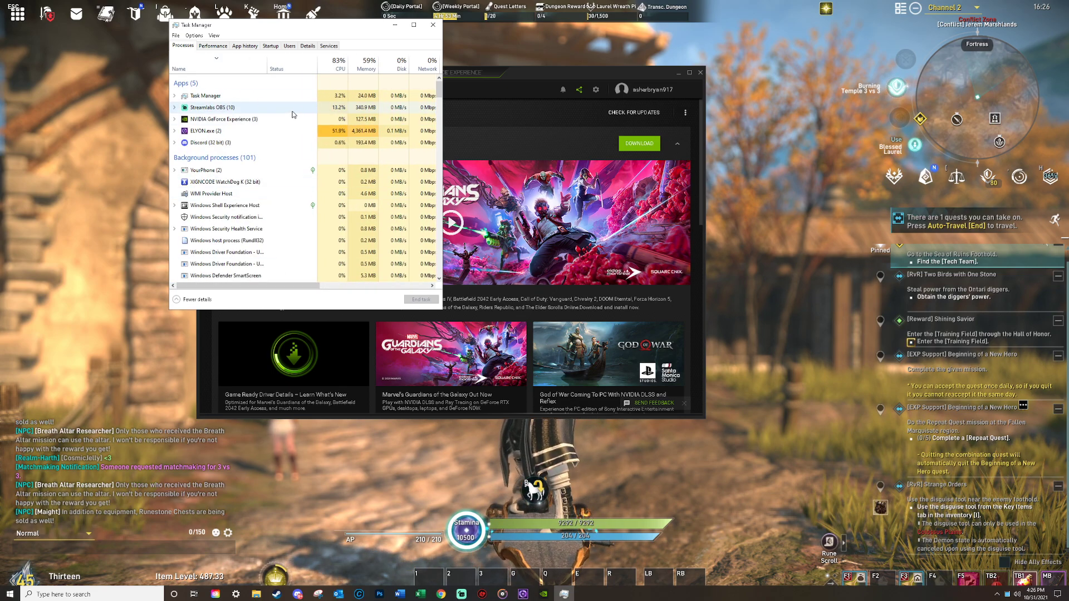
Step: Examine the detailed list of running processes with the Name column widened, then close Task Manager
{"action": "left_click", "coordinate": [308, 45]}
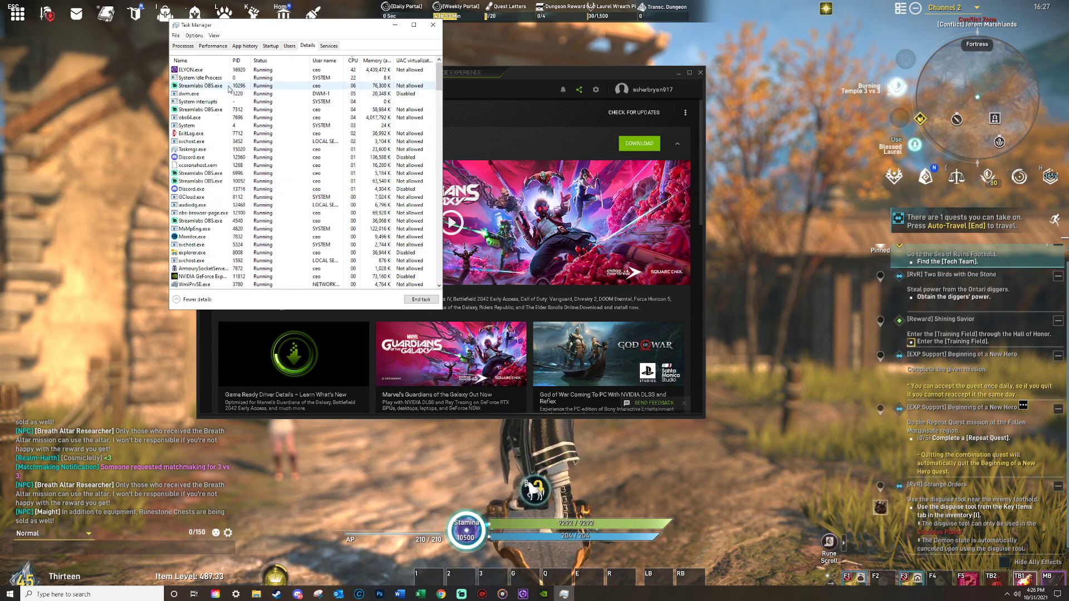
{"action": "left_click_drag", "start_coordinate": [247, 64], "coordinate": [264, 65]}
{"action": "left_click", "coordinate": [221, 126]}
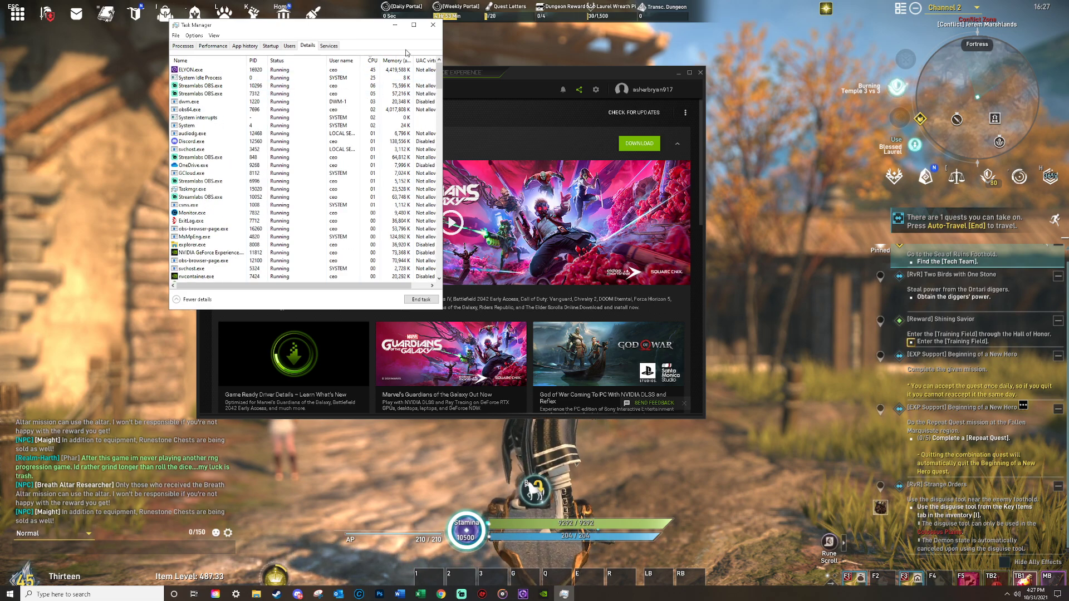
{"action": "left_click", "coordinate": [433, 25]}
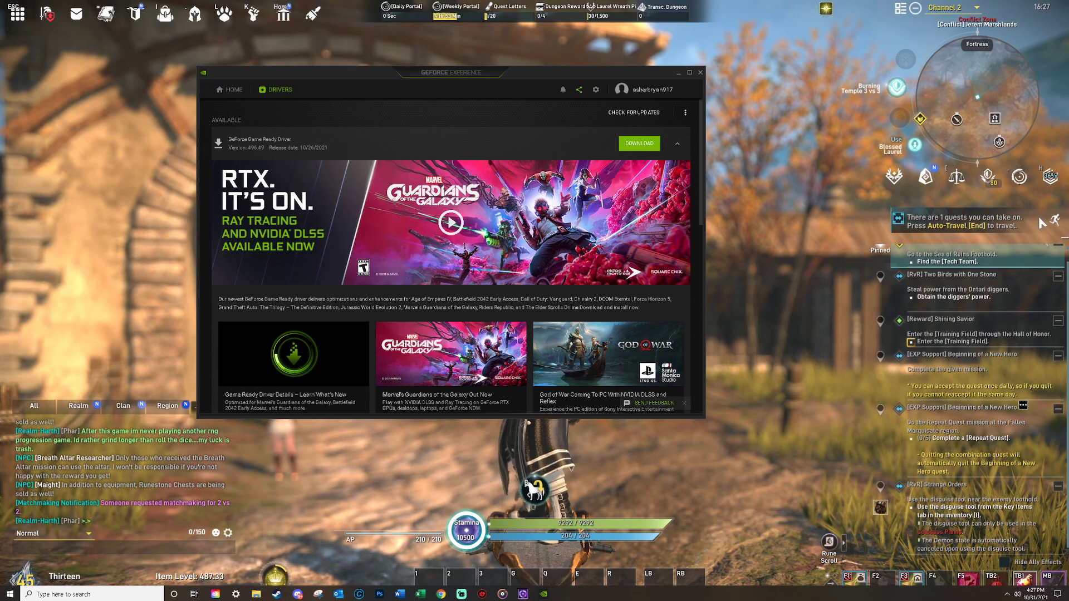